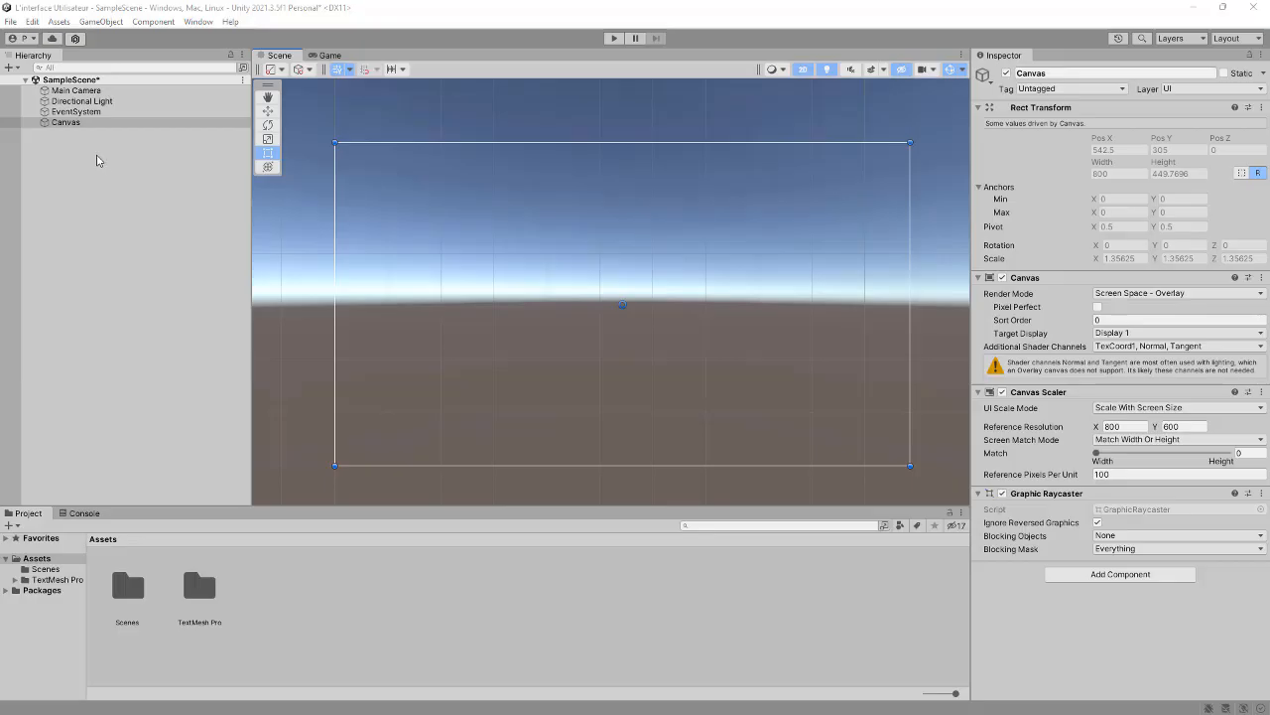
# Step: Add a UI Panel under the Canvas and shrink it to margins of about 258 left, 80 top, 272 right and 70 bottom
pyautogui.rightClick(78, 125)
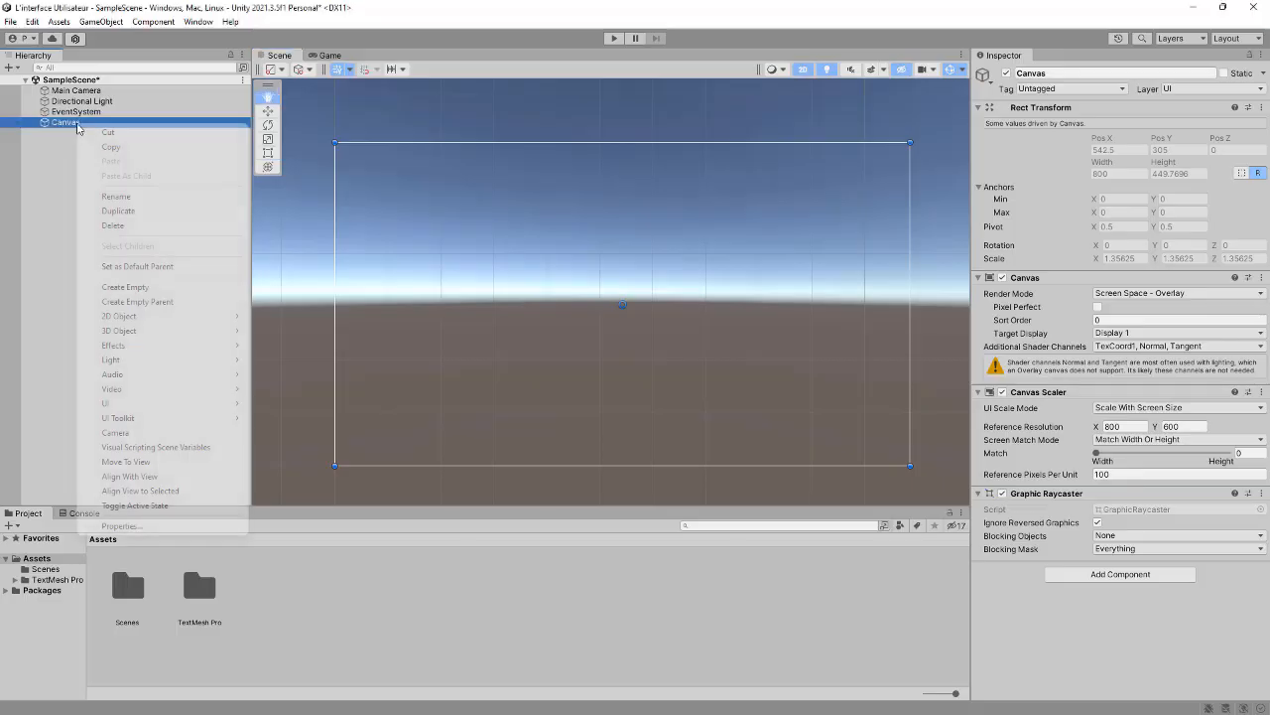
pyautogui.moveTo(134, 403)
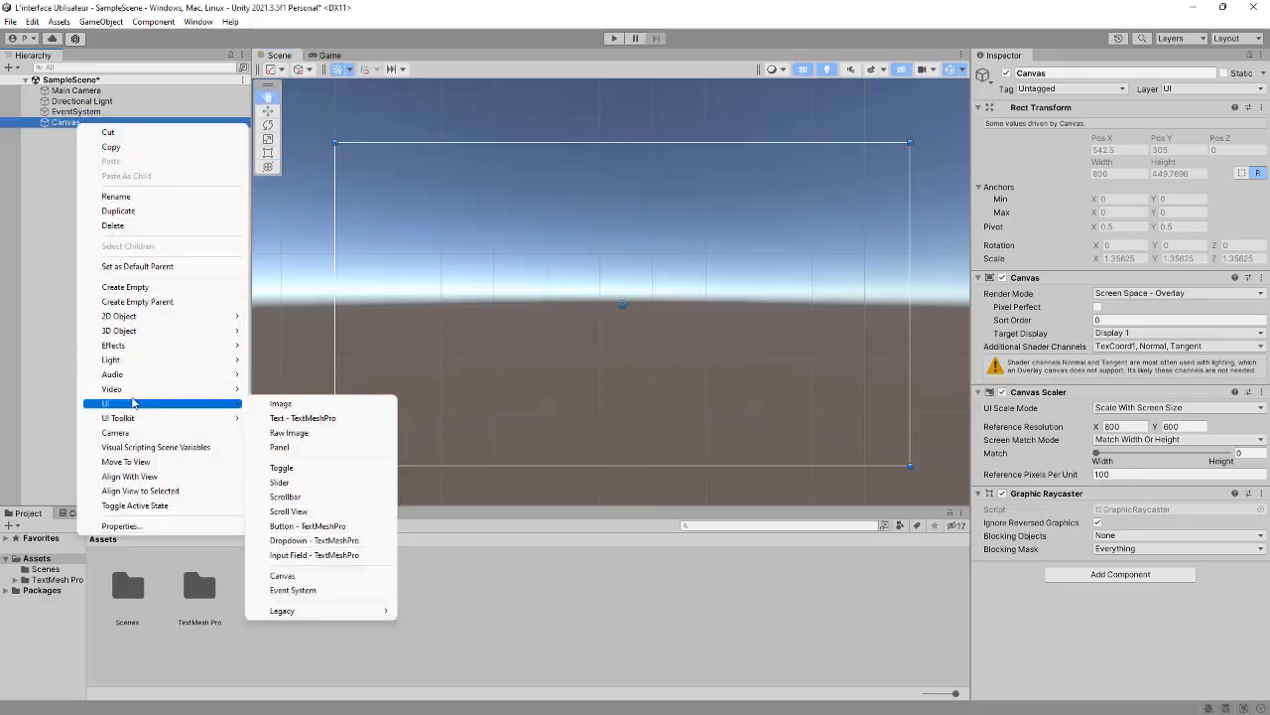
pyautogui.click(283, 447)
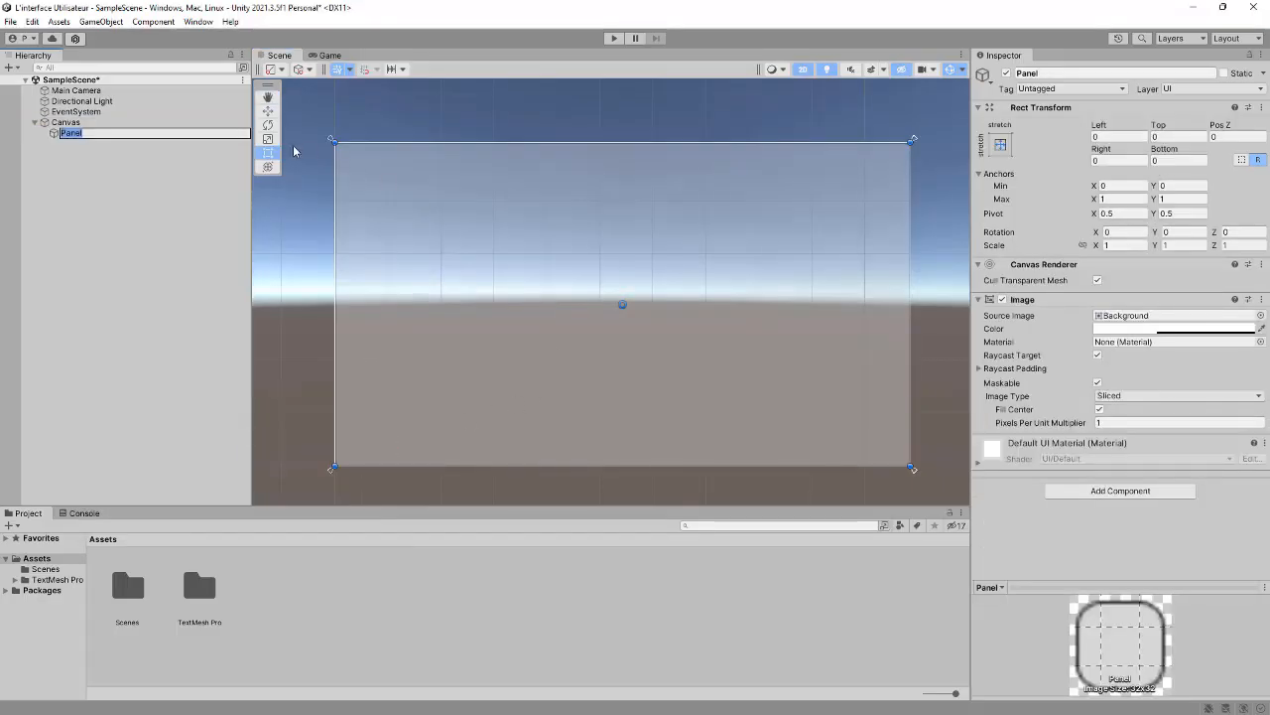
pyautogui.moveTo(334, 142); pyautogui.dragTo(714, 254)
pyautogui.moveTo(763, 336); pyautogui.dragTo(564, 292)
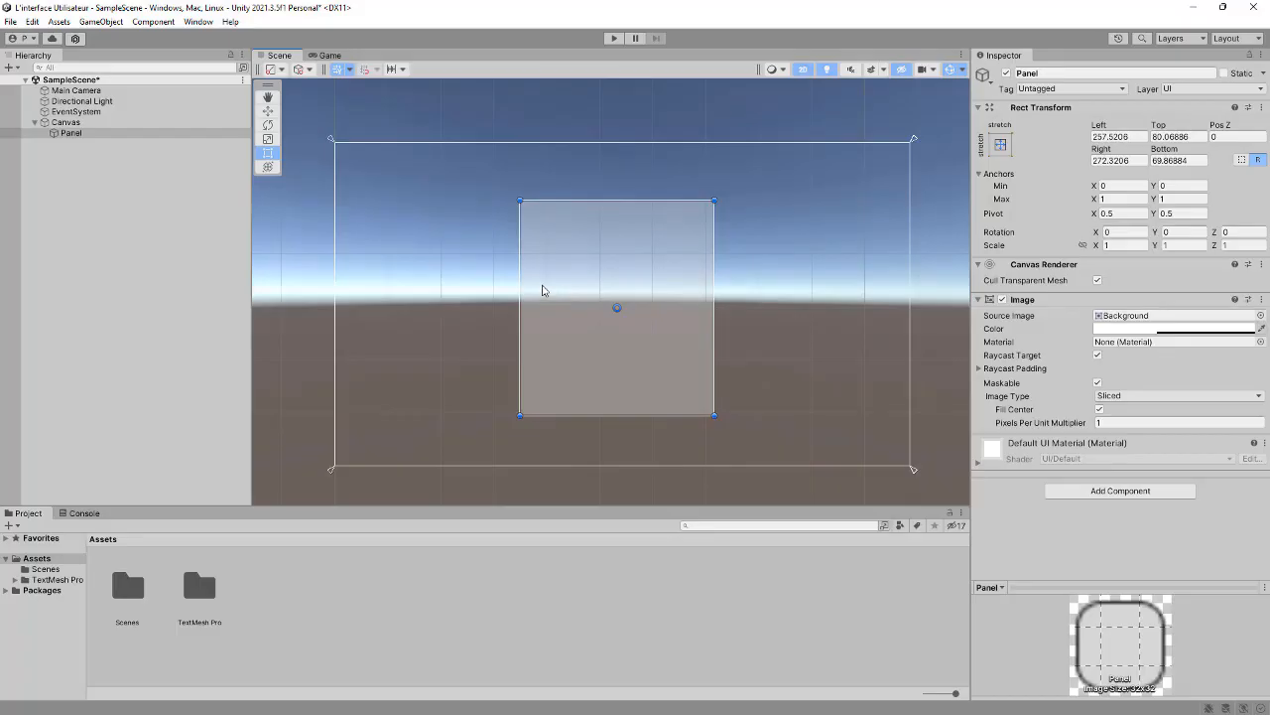
# Step: Add a TextMeshPro text object inside the Panel and replace its content with the long Lorem Ipsum paragraph
pyautogui.click(71, 133)
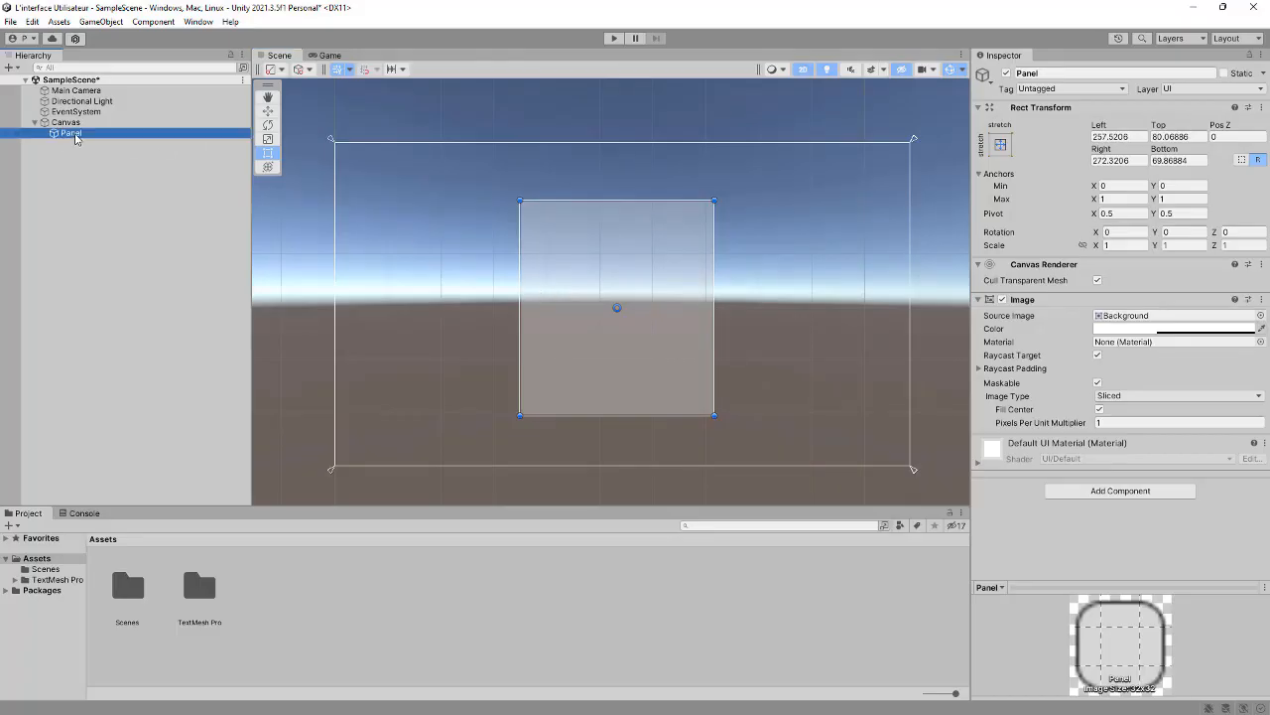
pyautogui.rightClick(74, 137)
pyautogui.moveTo(136, 414)
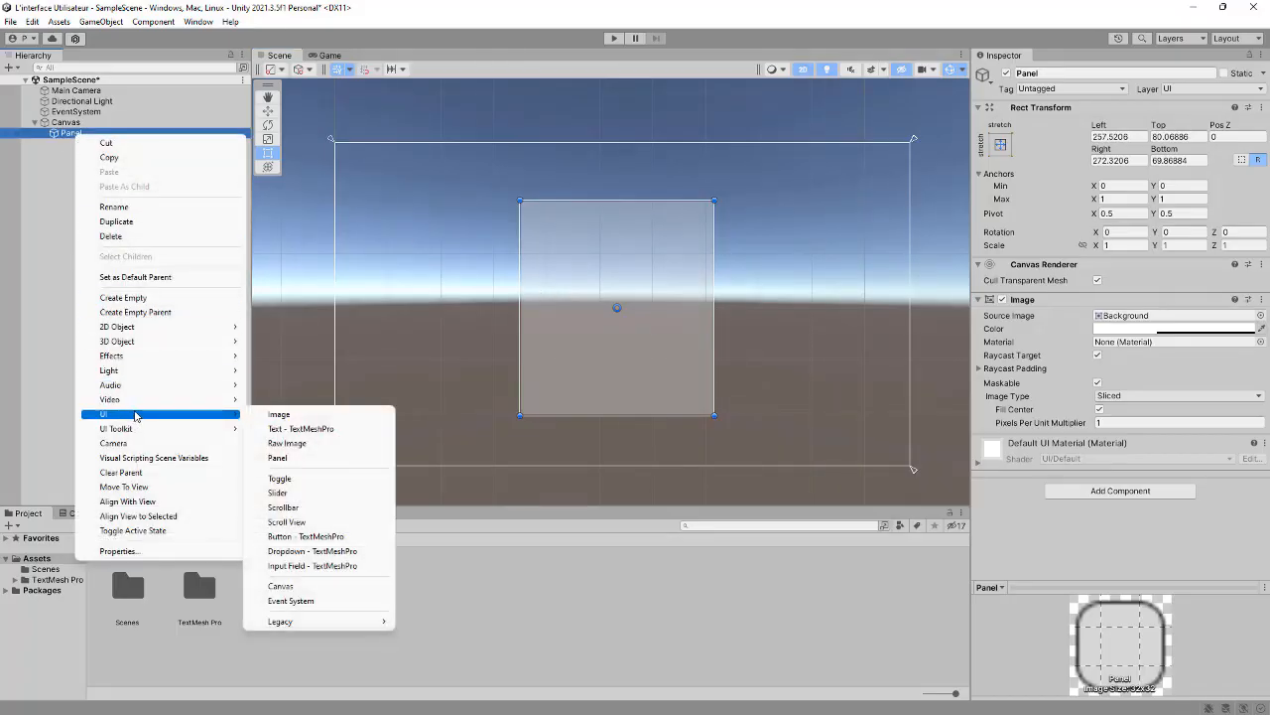
pyautogui.click(307, 428)
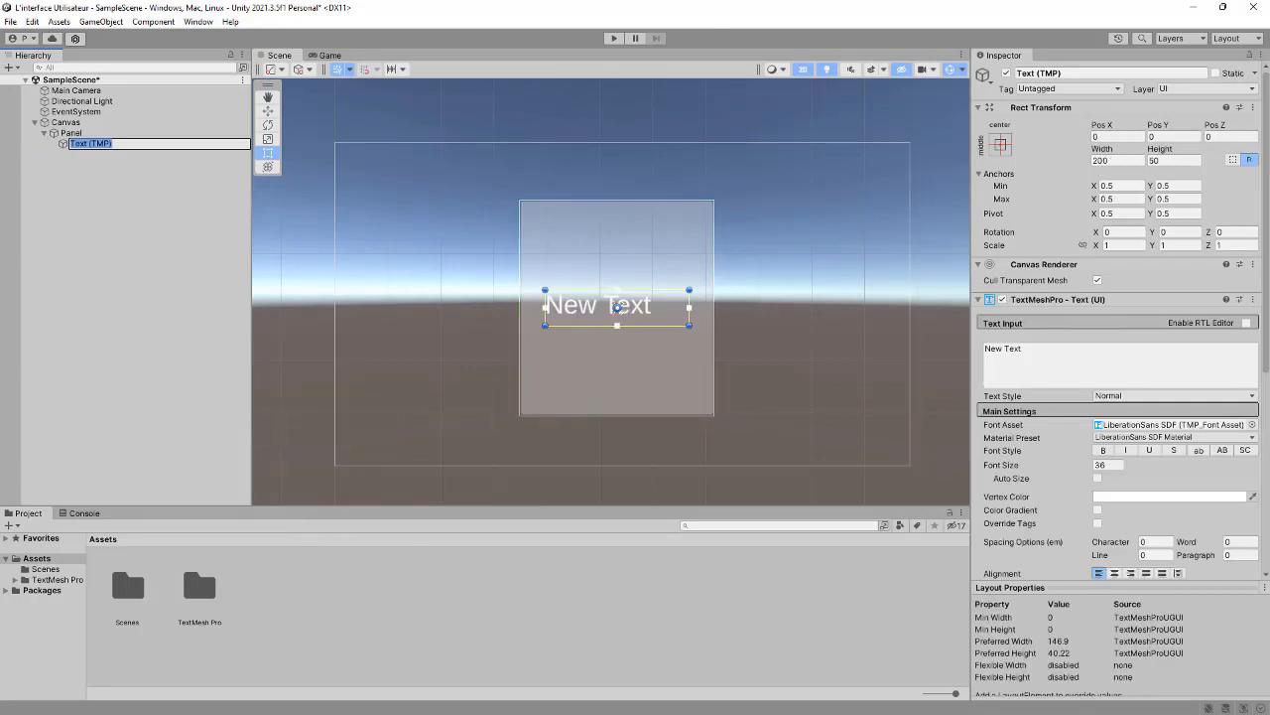
pyautogui.click(617, 308)
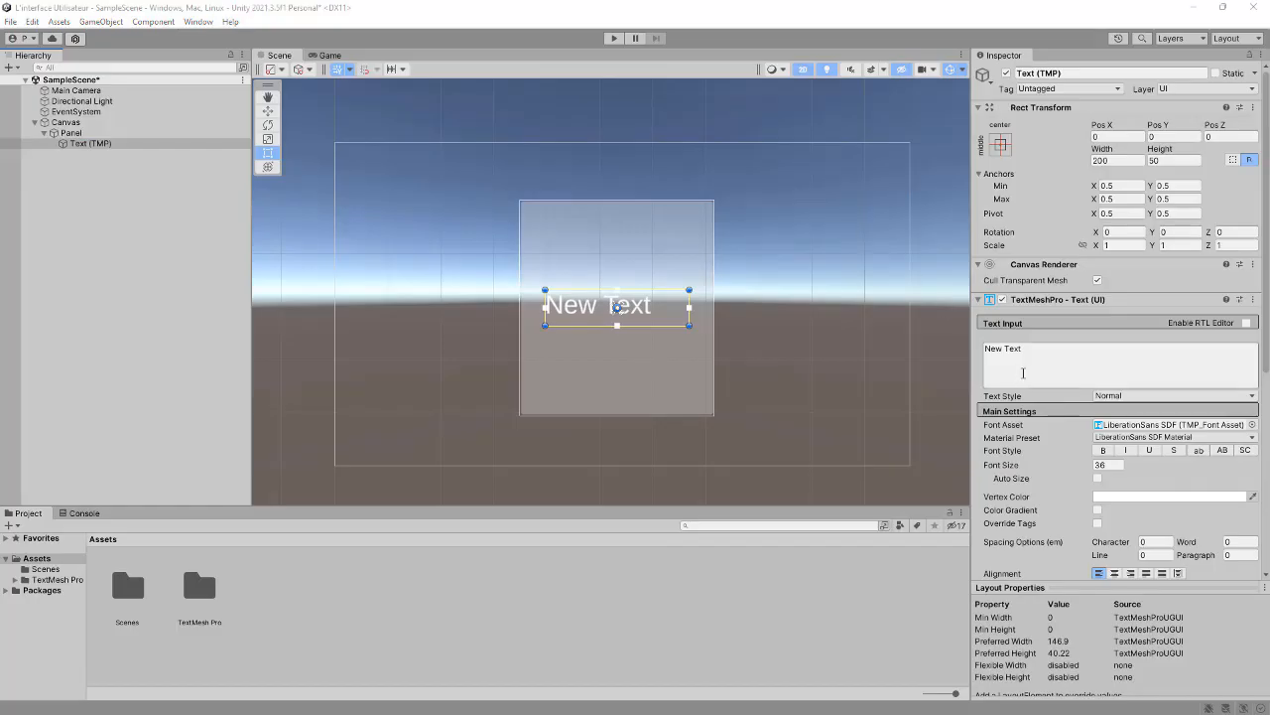
pyautogui.click(1002, 353)
pyautogui.write("Lorem Ipsum is simply dummy text of the printing and typesetting industry. Lorem Ipsum has been the industry's standard dummy text ever since the 1500s, when an unknown printer took a galley of type and scrambled it to make a type specimen book. It has survived not only five centuries, but also the leap into electronic typesetting, remaining essentially unchanged. It was popularised in the 1960s with the release of Letraset sheets containing Lorem Ipsum passages, and more recently with desktop publishing software like Aldus PageMaker including versions of Lorem Ipsum.")
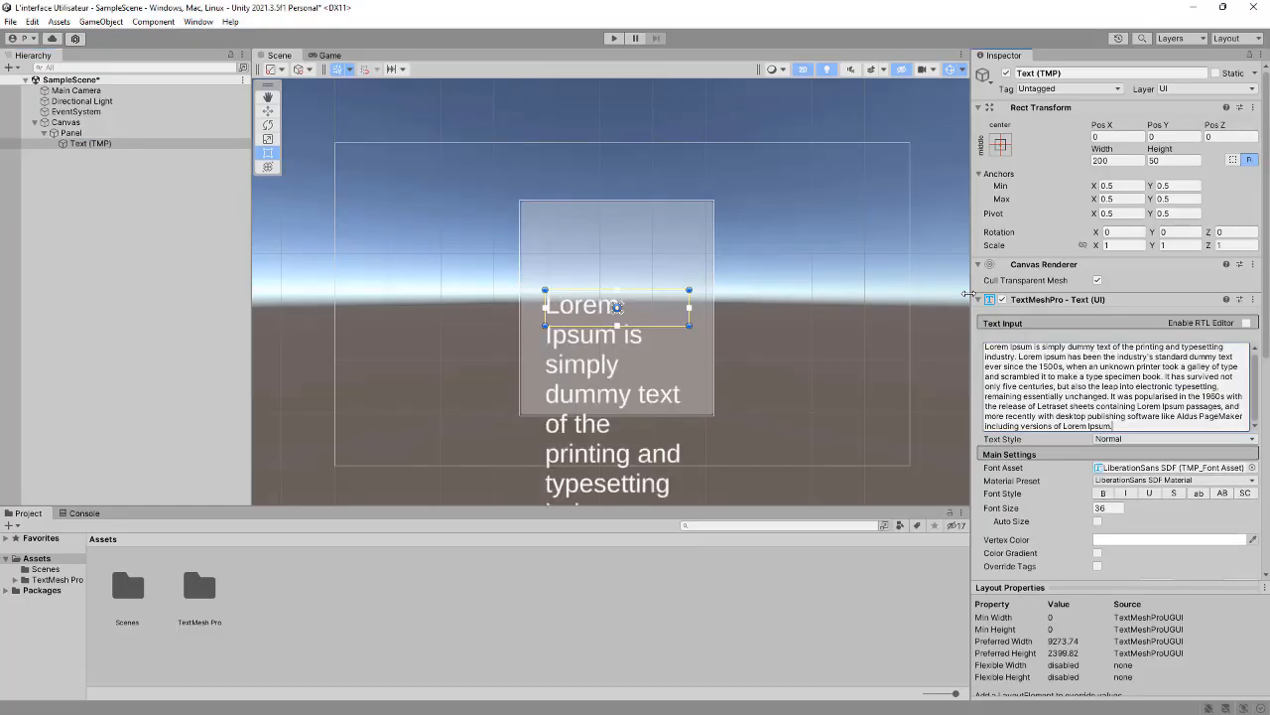
# Step: Anchor and position the text box at the top centre of the Panel
pyautogui.scroll(-2, 752, 363)
pyautogui.moveTo(770, 370); pyautogui.dragTo(708, 262, button='middle')
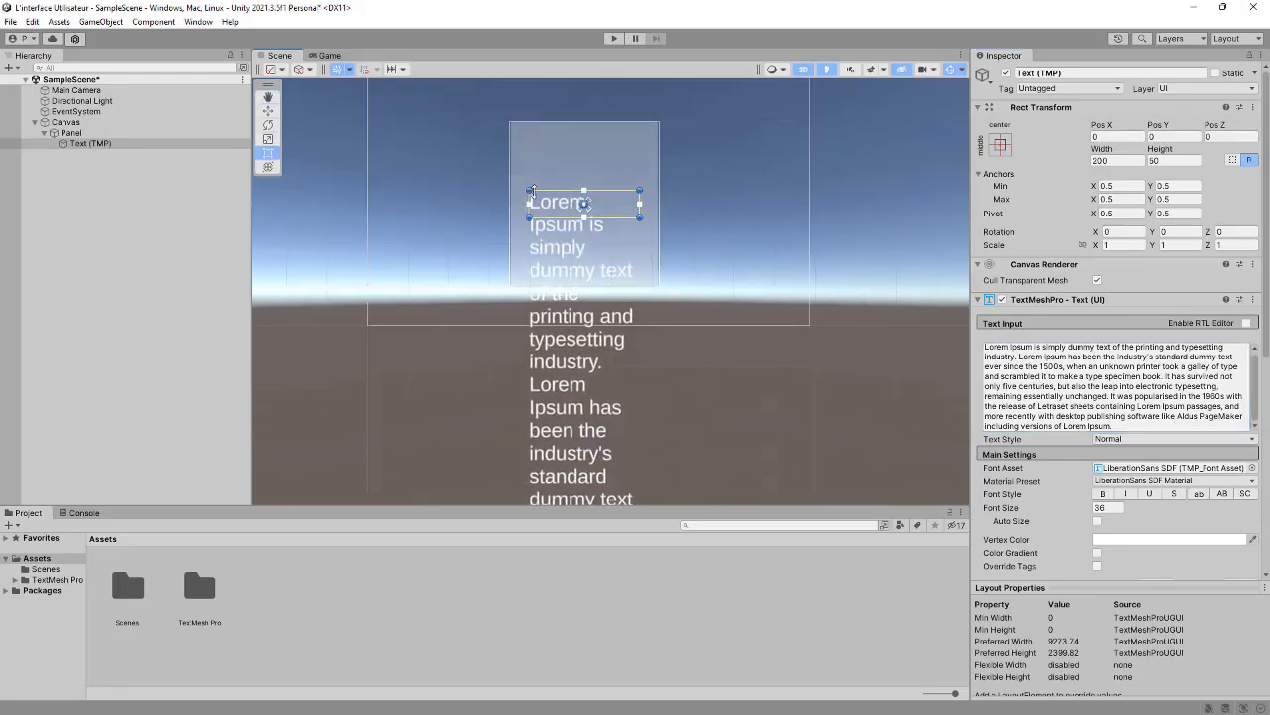
pyautogui.click(1000, 144)
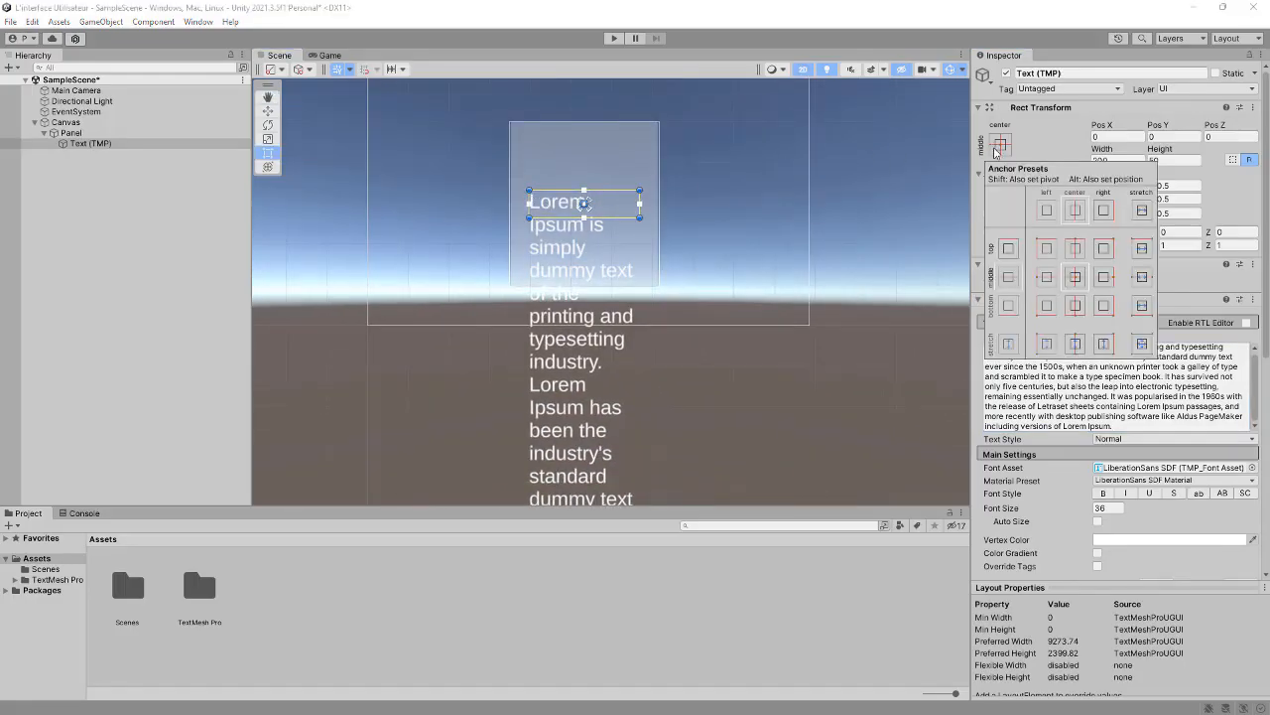
pyautogui.keyDown('alt'); pyautogui.click(1075, 247); pyautogui.keyUp('alt')
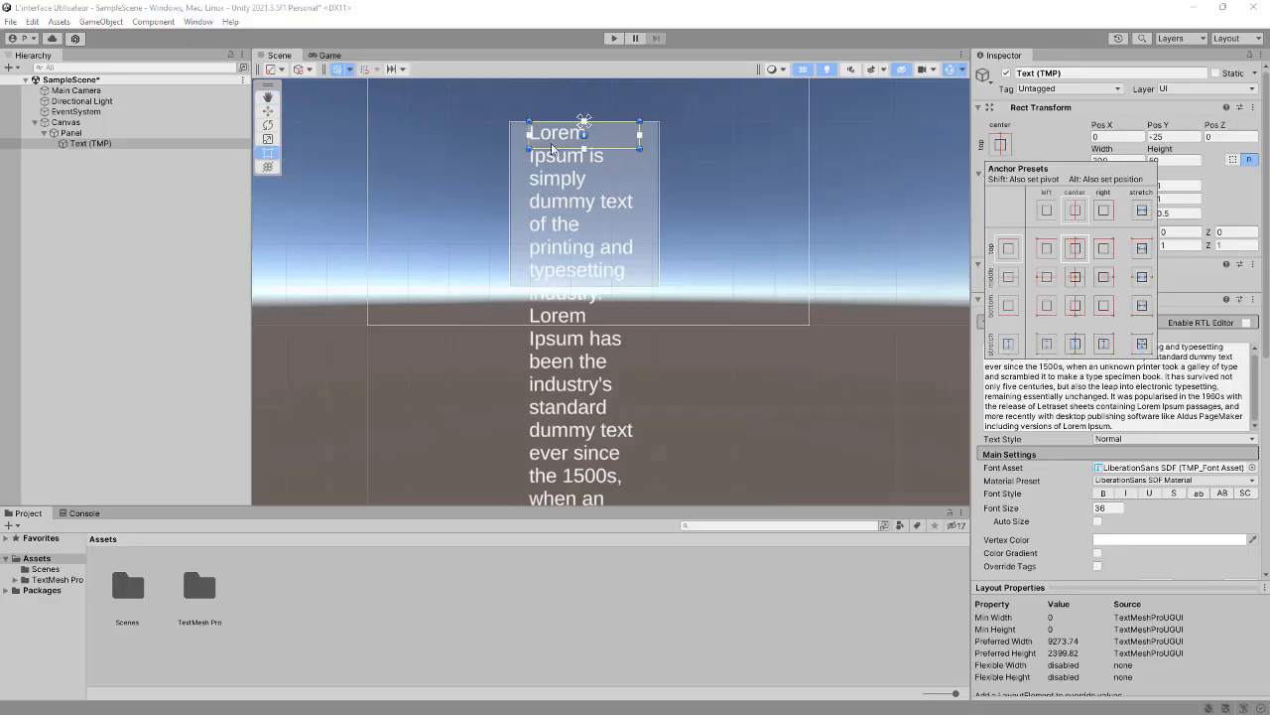
# Step: Set the text's font size to 19.66 and resize its box to about 236 wide by 545 high, just inside the Panel's upper edge
pyautogui.moveTo(528, 149); pyautogui.dragTo(519, 154)
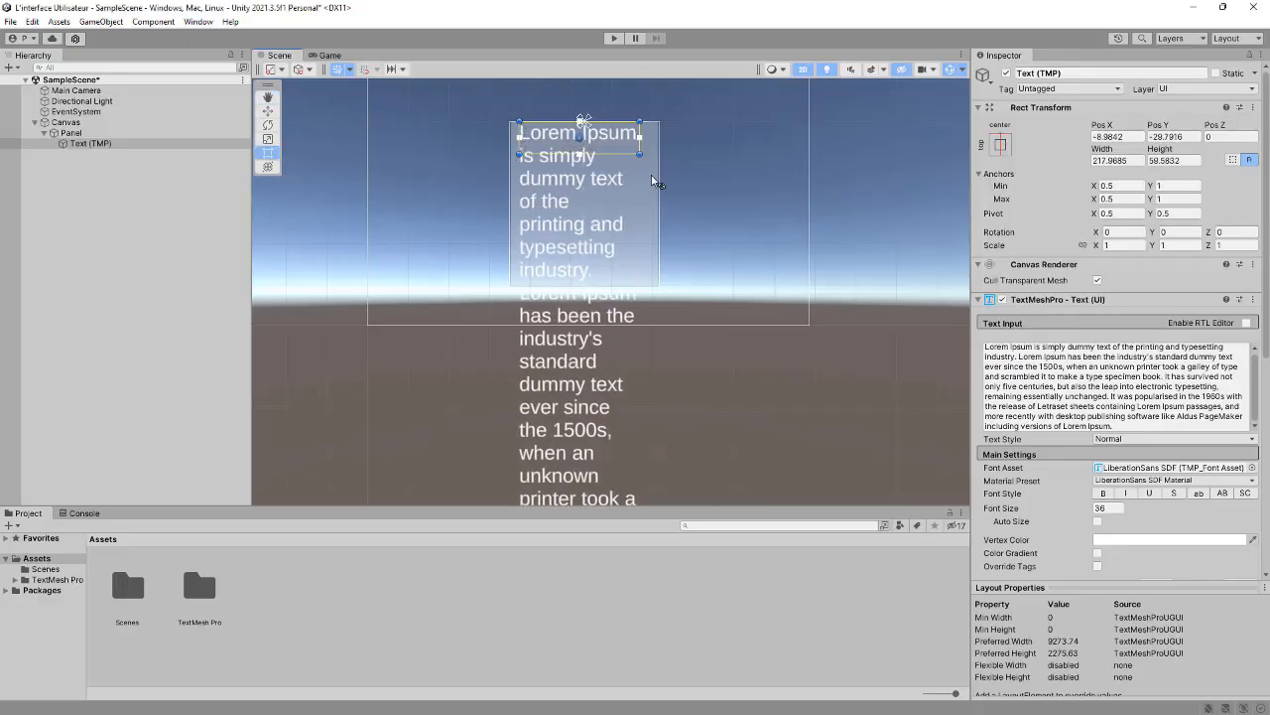
pyautogui.moveTo(1090, 508); pyautogui.dragTo(665, 453)
pyautogui.moveTo(639, 153); pyautogui.dragTo(651, 428)
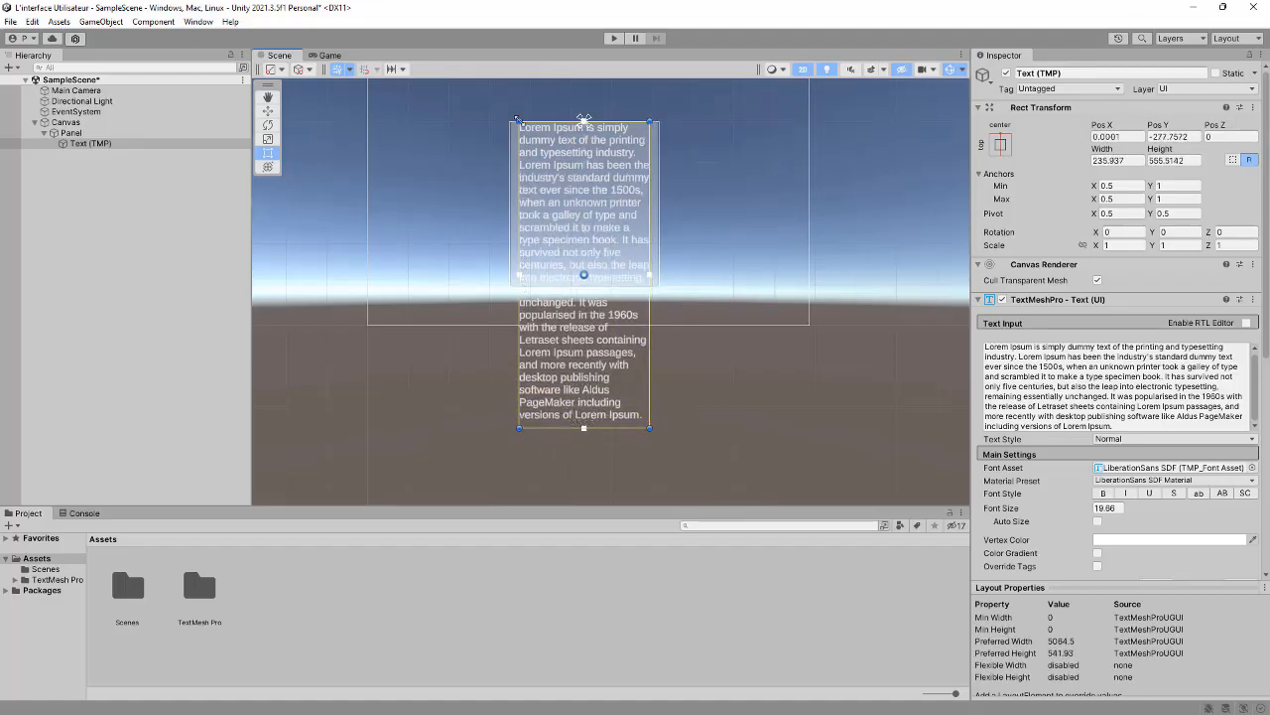
pyautogui.moveTo(517, 119); pyautogui.dragTo(517, 125)
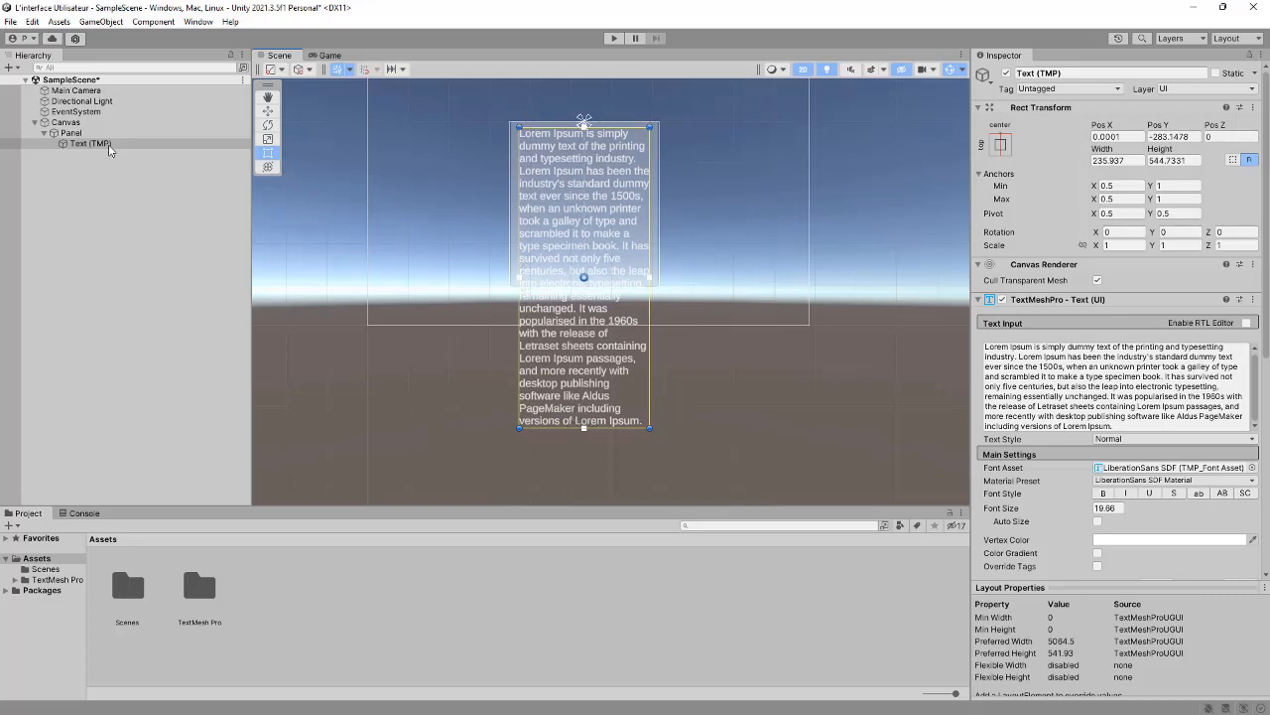
# Step: Examine how the text fits within the Panel in the Game view and in the Scene view
pyautogui.click(72, 133)
pyautogui.click(328, 56)
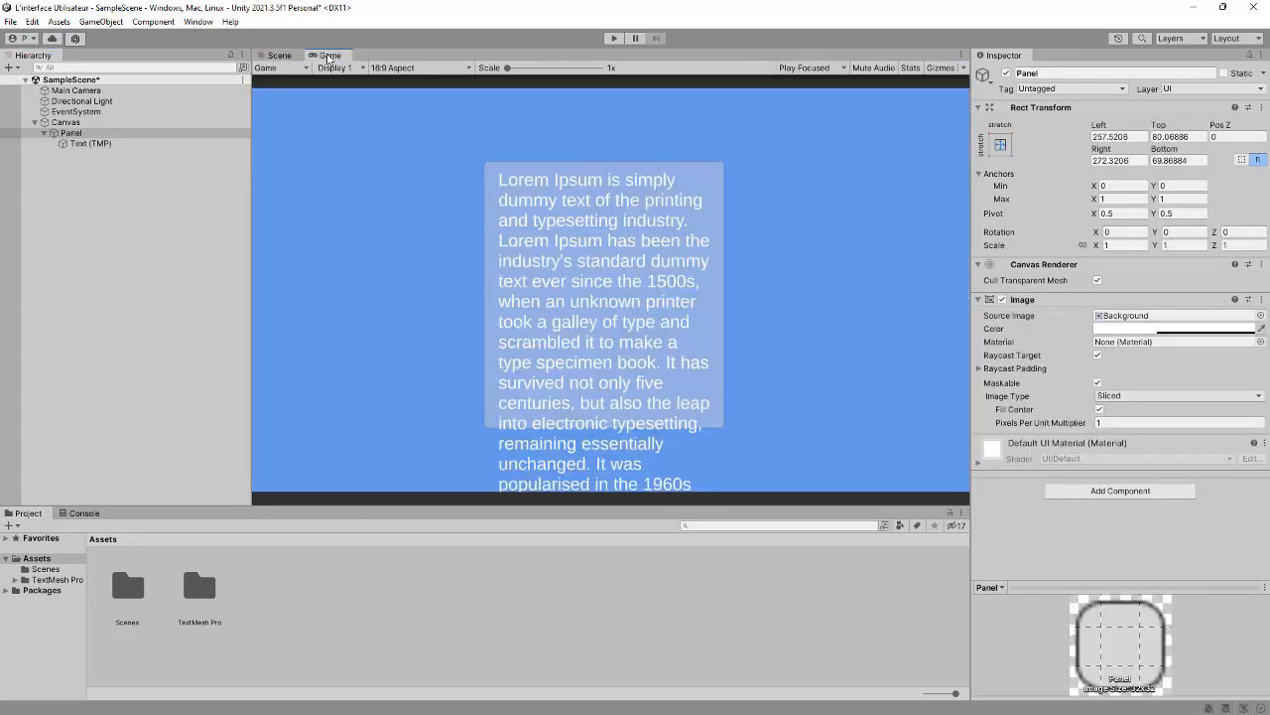
pyautogui.click(280, 55)
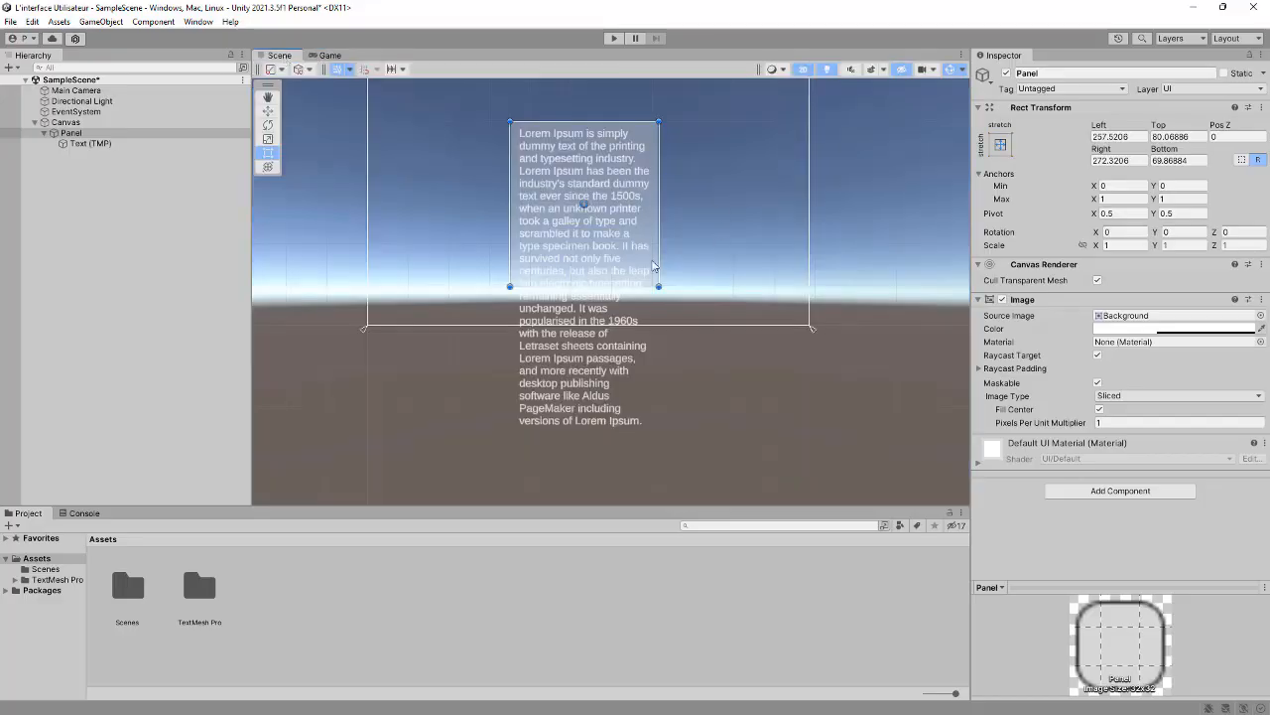
pyautogui.scroll(3, 710, 219)
pyautogui.moveTo(695, 203); pyautogui.dragTo(696, 197, button='middle')
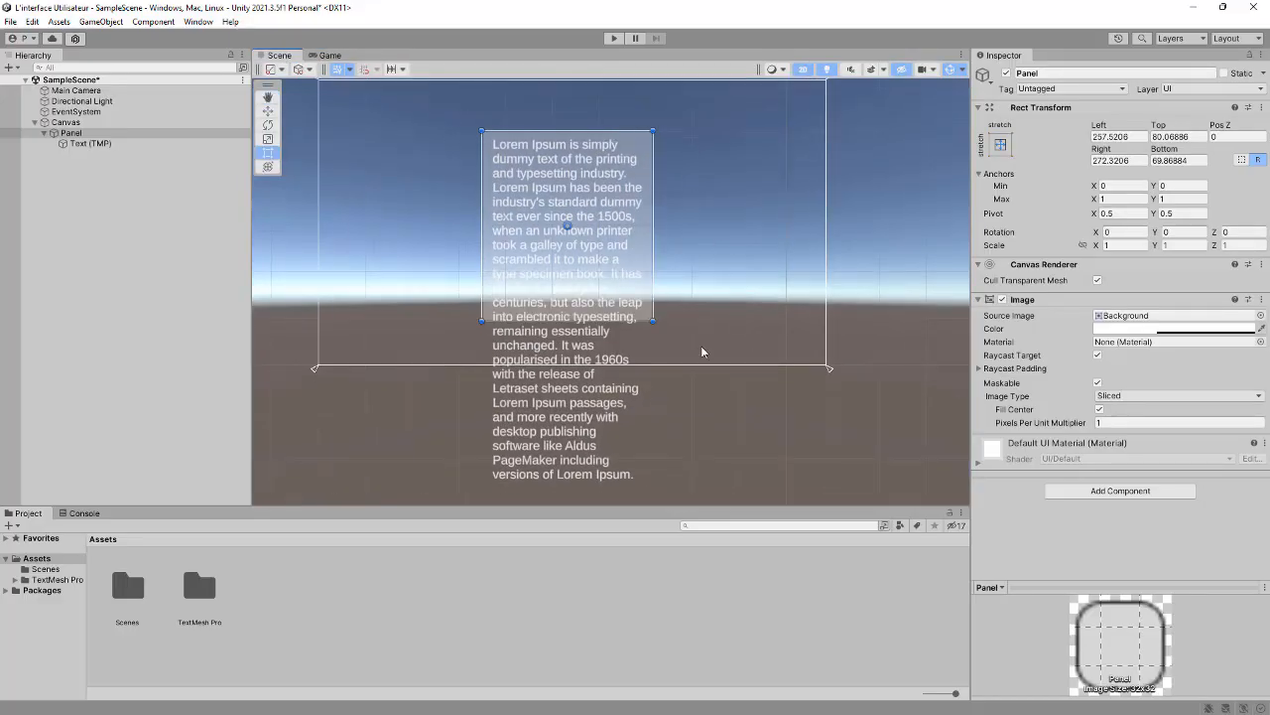
pyautogui.scroll(2, 746, 272)
pyautogui.moveTo(747, 273); pyautogui.dragTo(808, 281, button='middle')
pyautogui.scroll(-3, 807, 281)
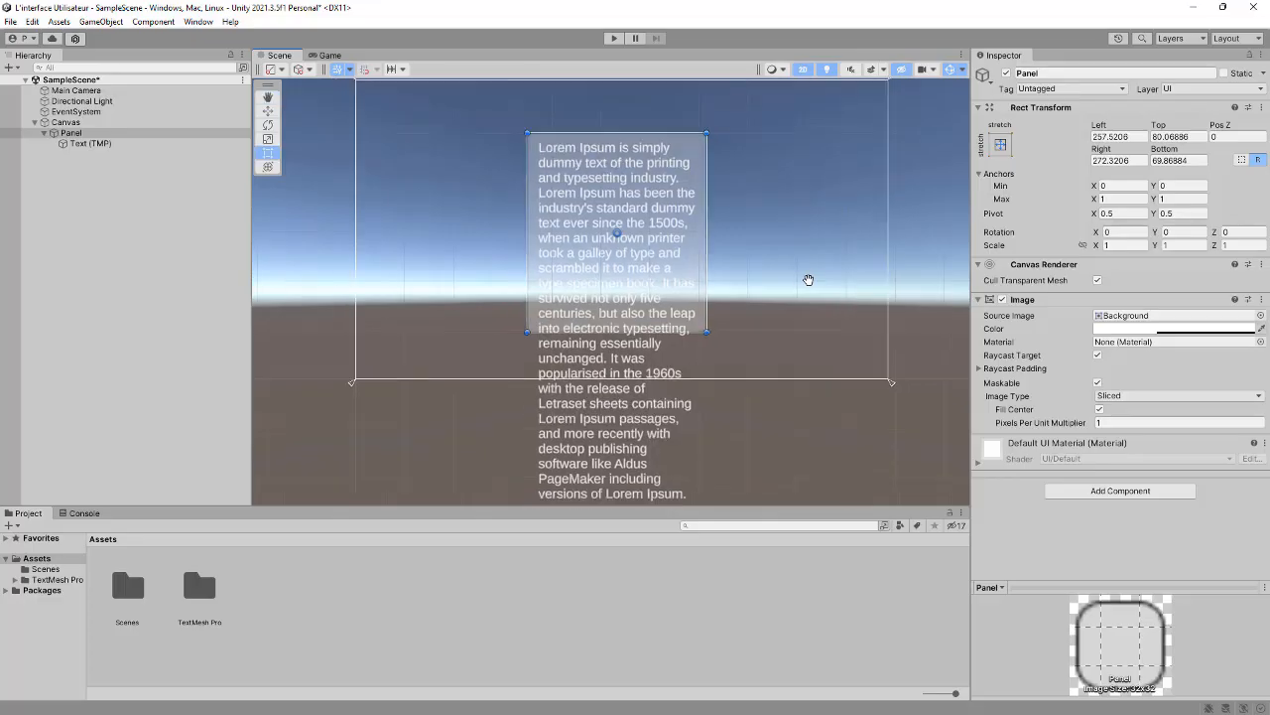
pyautogui.scroll(1, 804, 282)
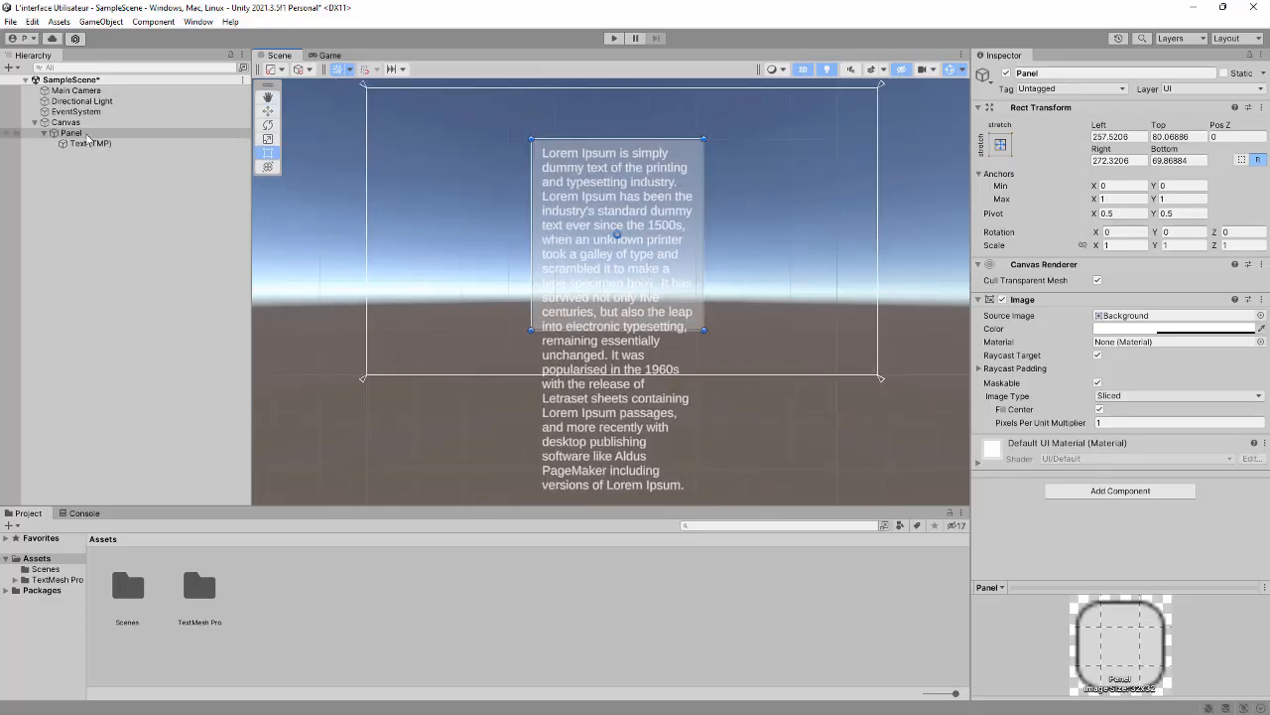
# Step: Add a Mask component from the UI category to the Panel
pyautogui.click(88, 138)
pyautogui.click(1082, 491)
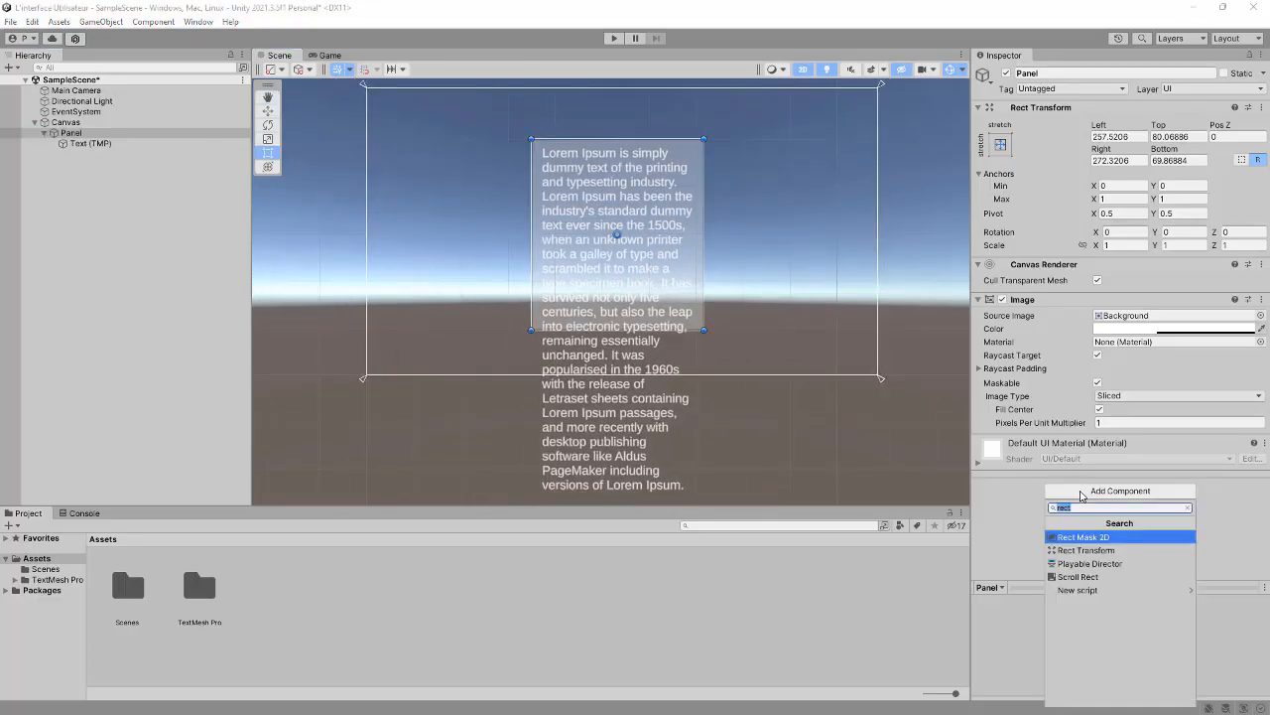
pyautogui.write('mask')
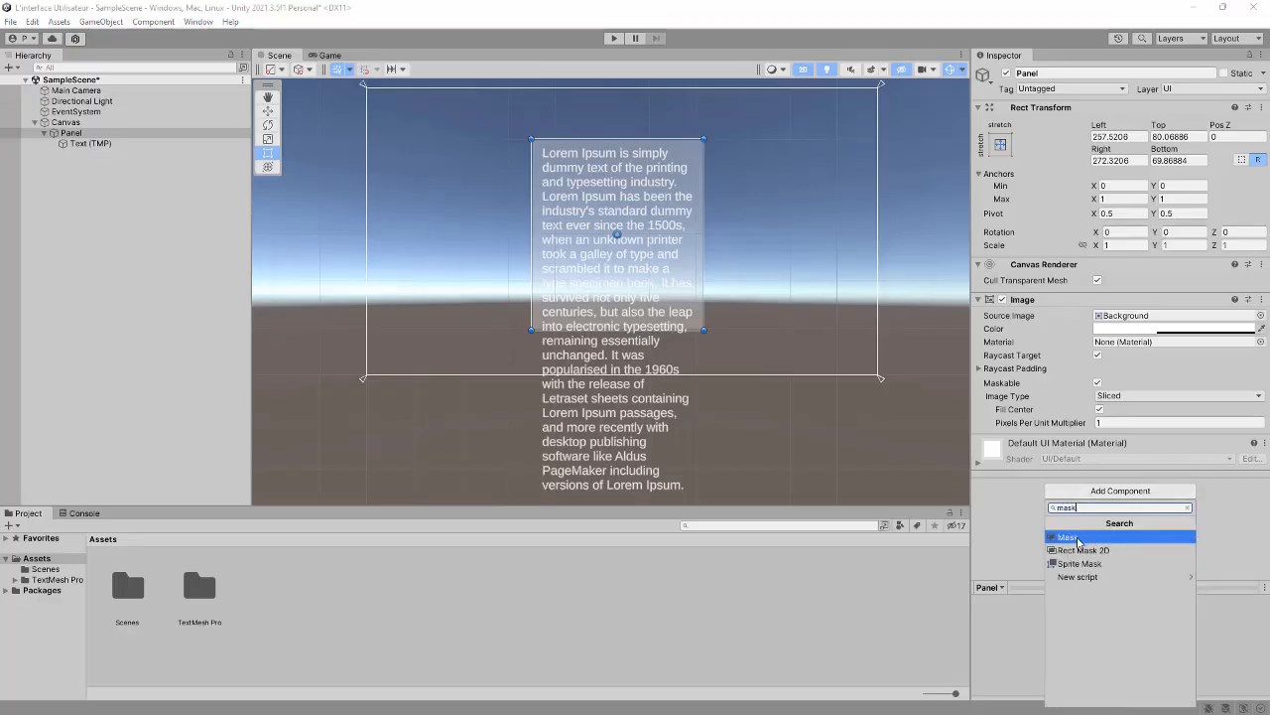
pyautogui.click(1100, 509)
pyautogui.press('BackSpace')
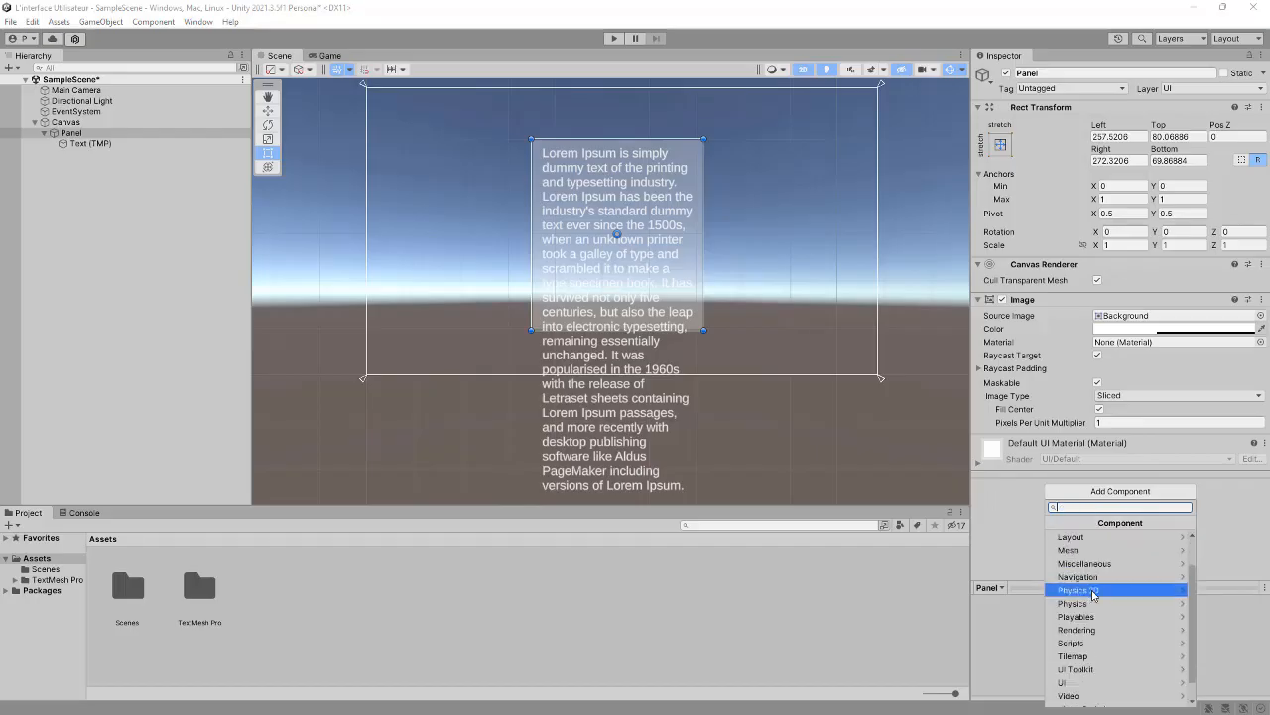
pyautogui.scroll(-1, 1093, 594)
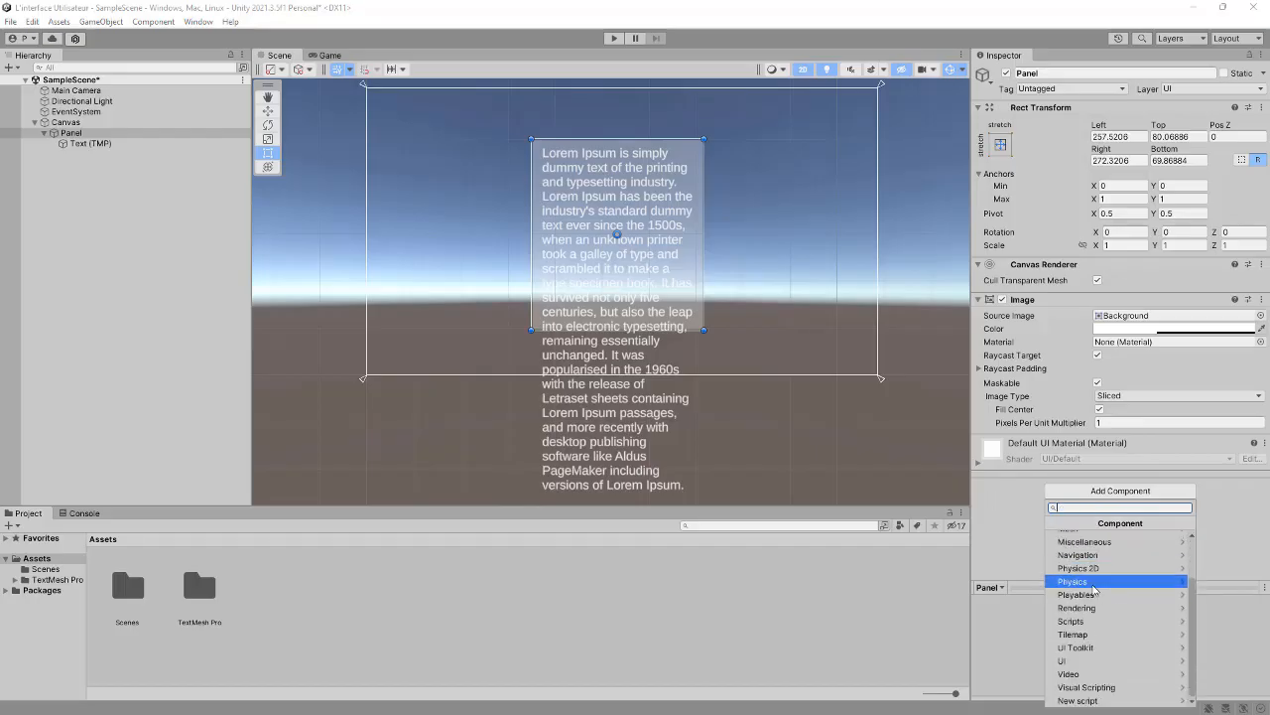
pyautogui.click(1064, 660)
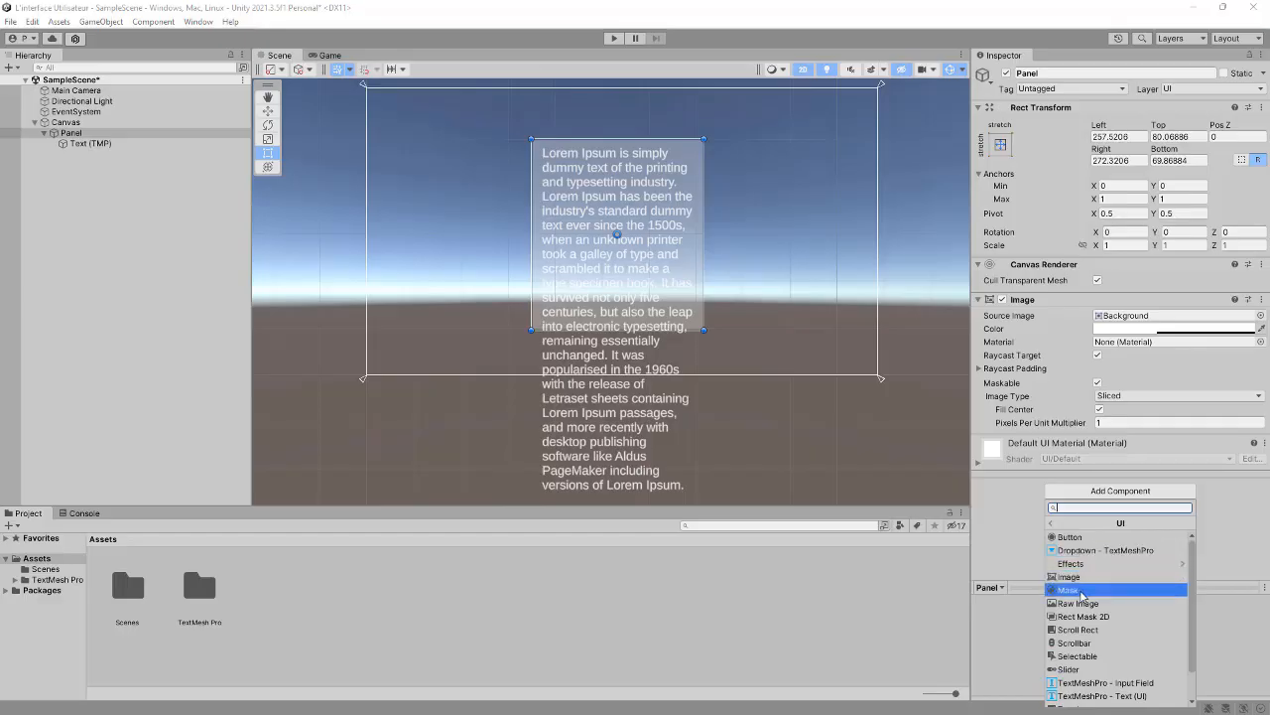
pyautogui.scroll(-1, 1082, 593)
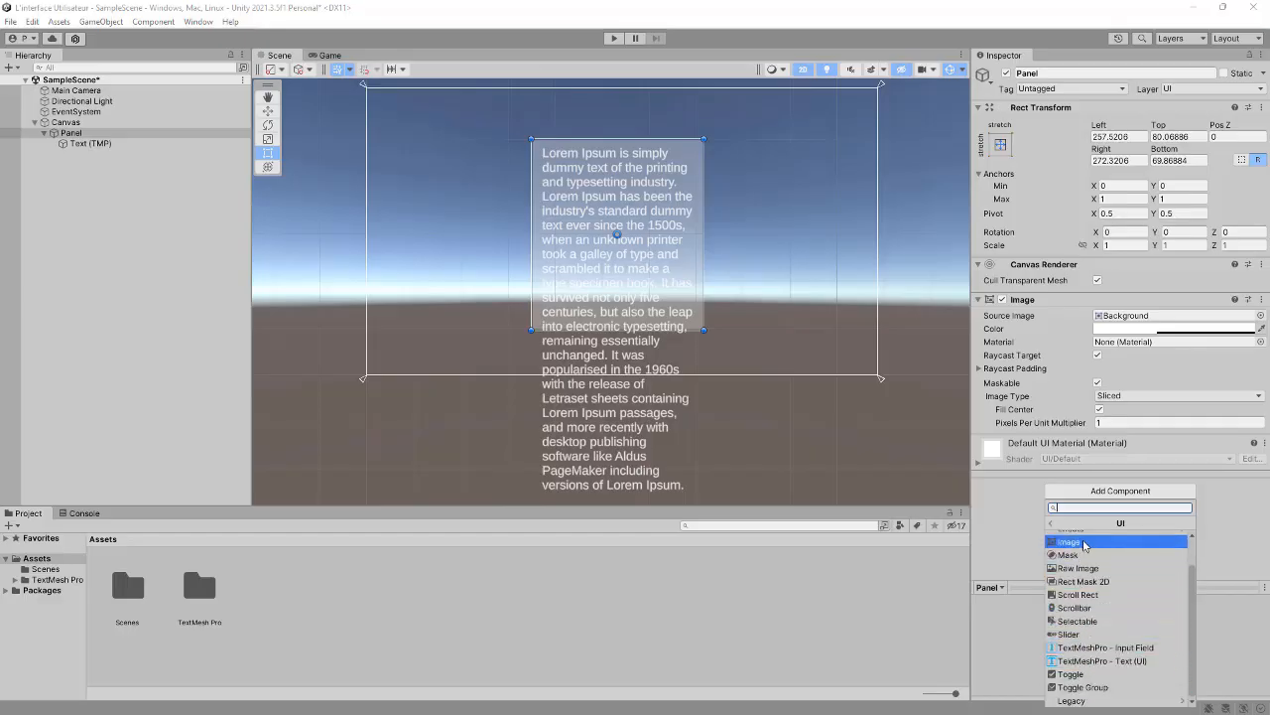
pyautogui.scroll(1, 1087, 587)
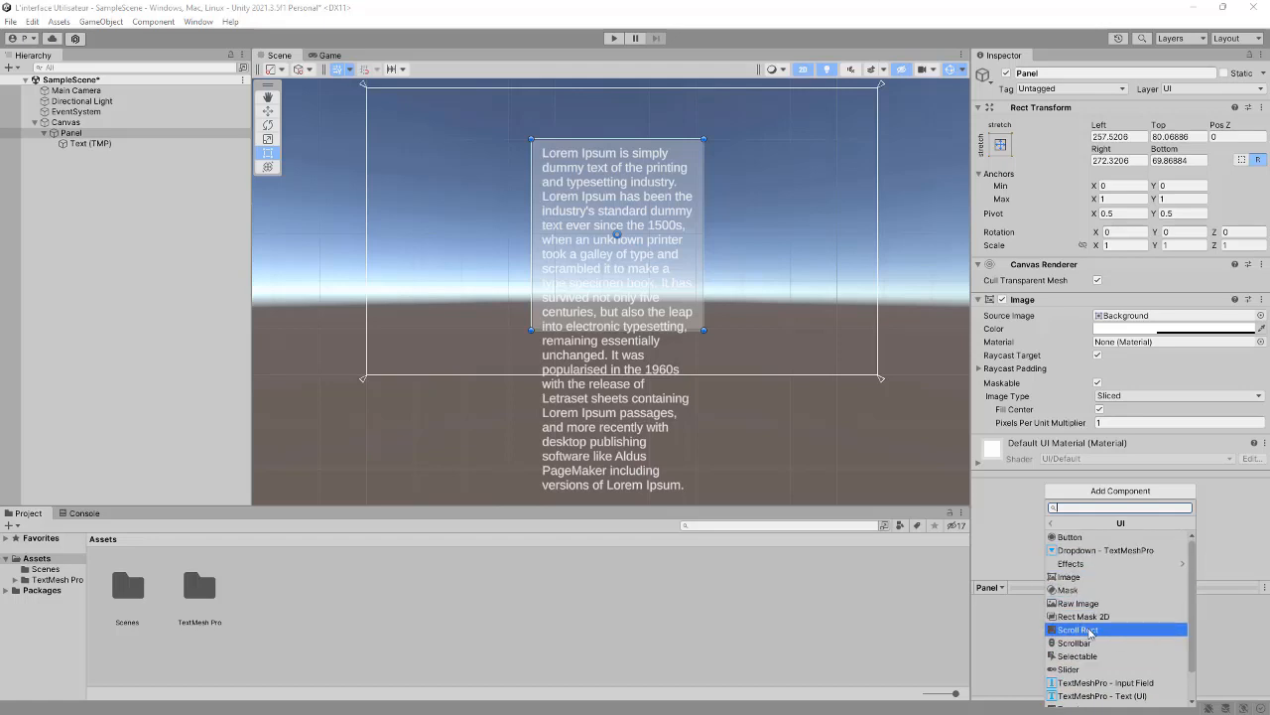
pyautogui.scroll(-1, 1090, 631)
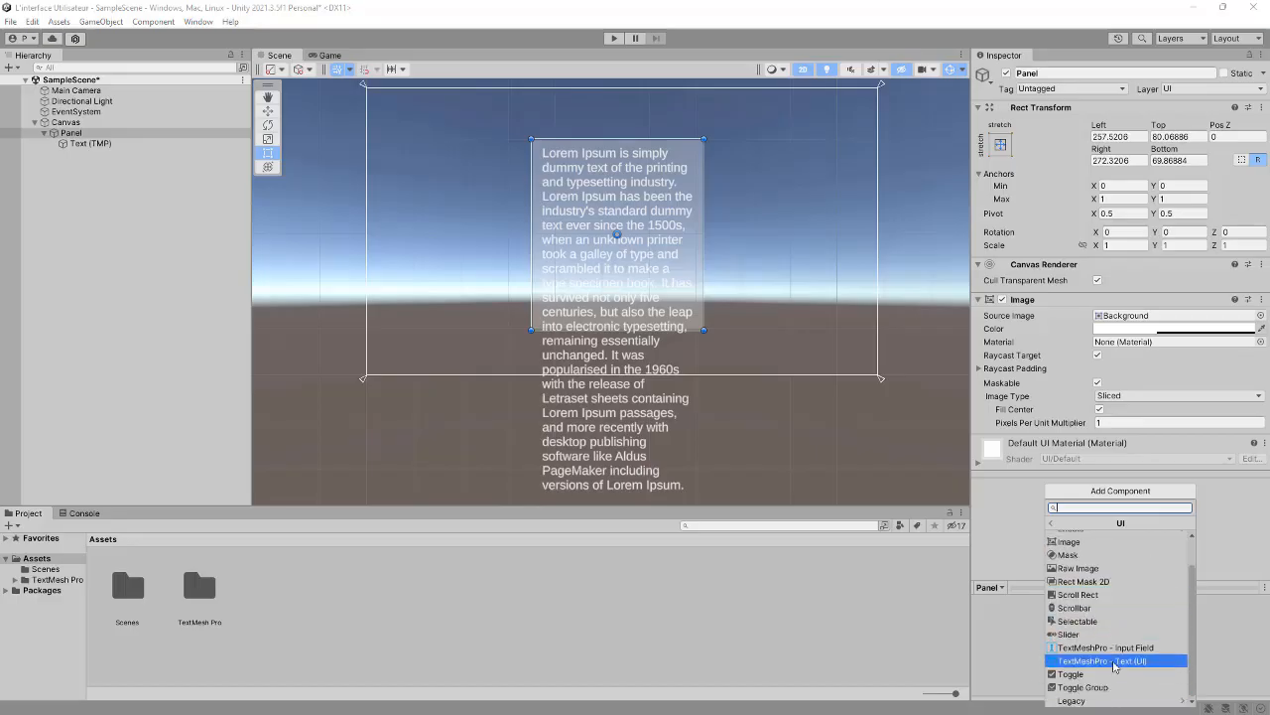
pyautogui.click(1087, 700)
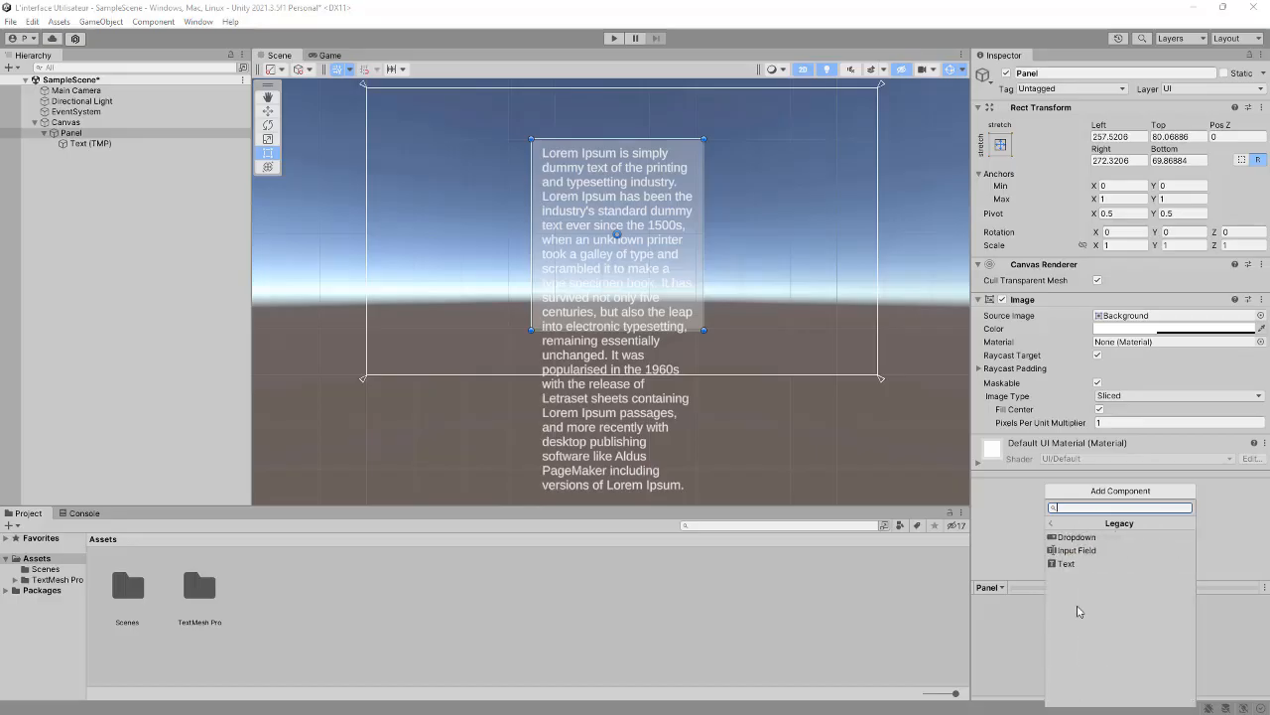
pyautogui.click(1052, 524)
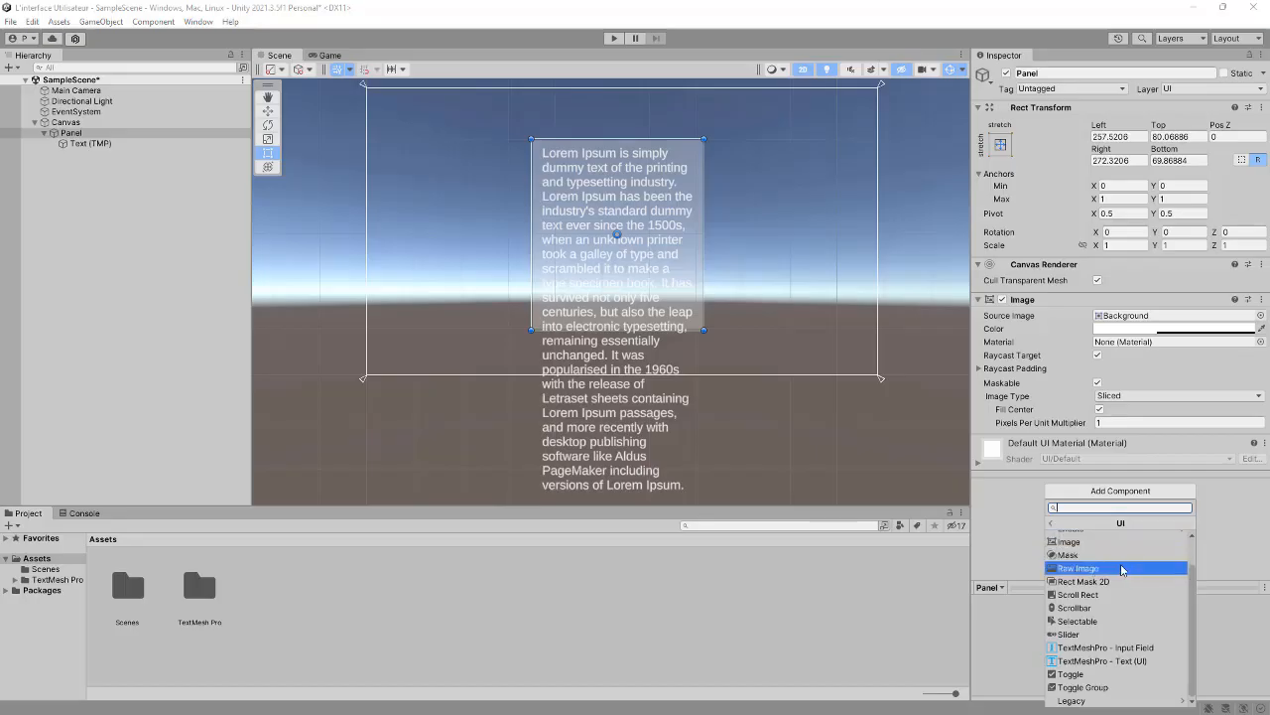
pyautogui.scroll(1, 1096, 564)
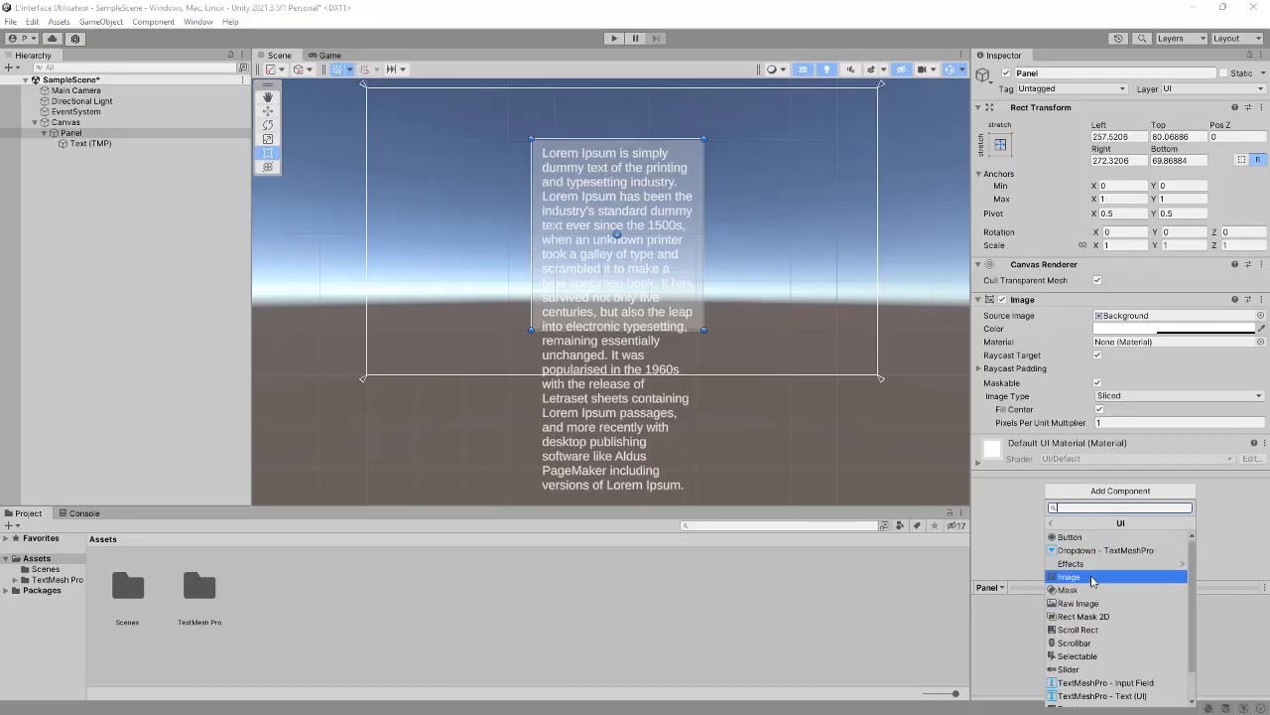
pyautogui.click(1078, 590)
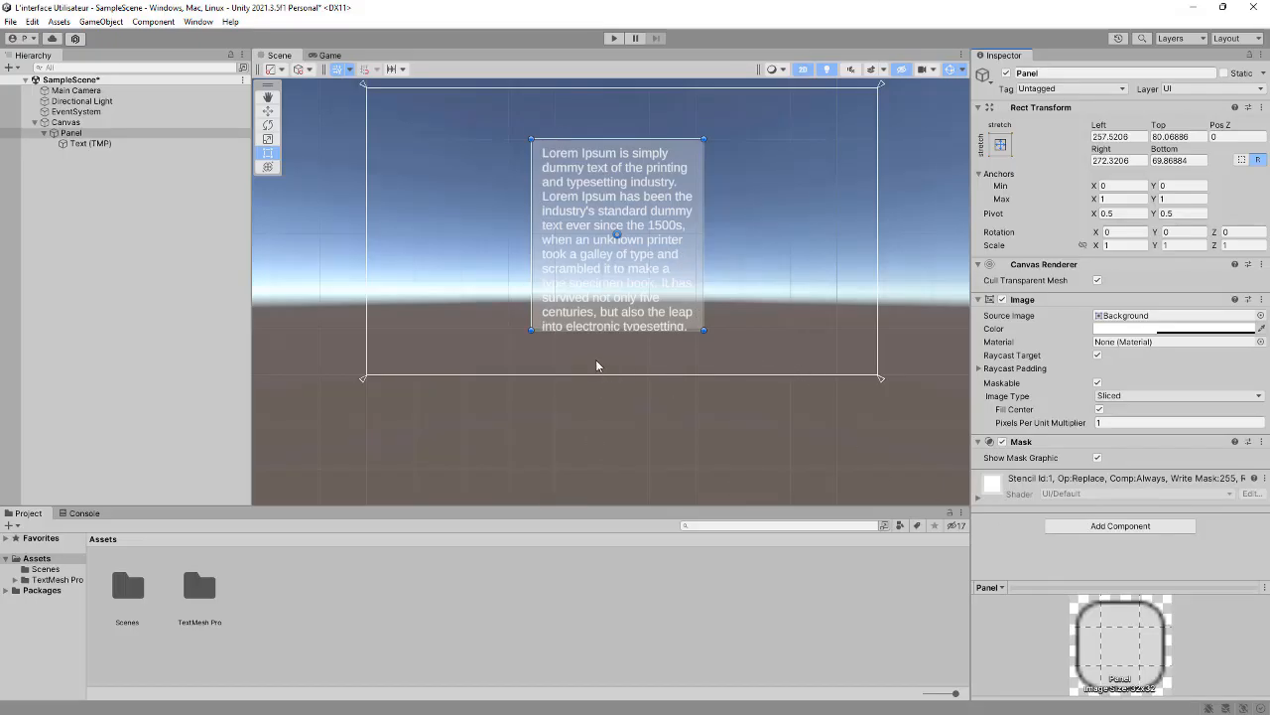
# Step: Run the scene to check the masked text in the Panel, and stop playback
pyautogui.click(104, 135)
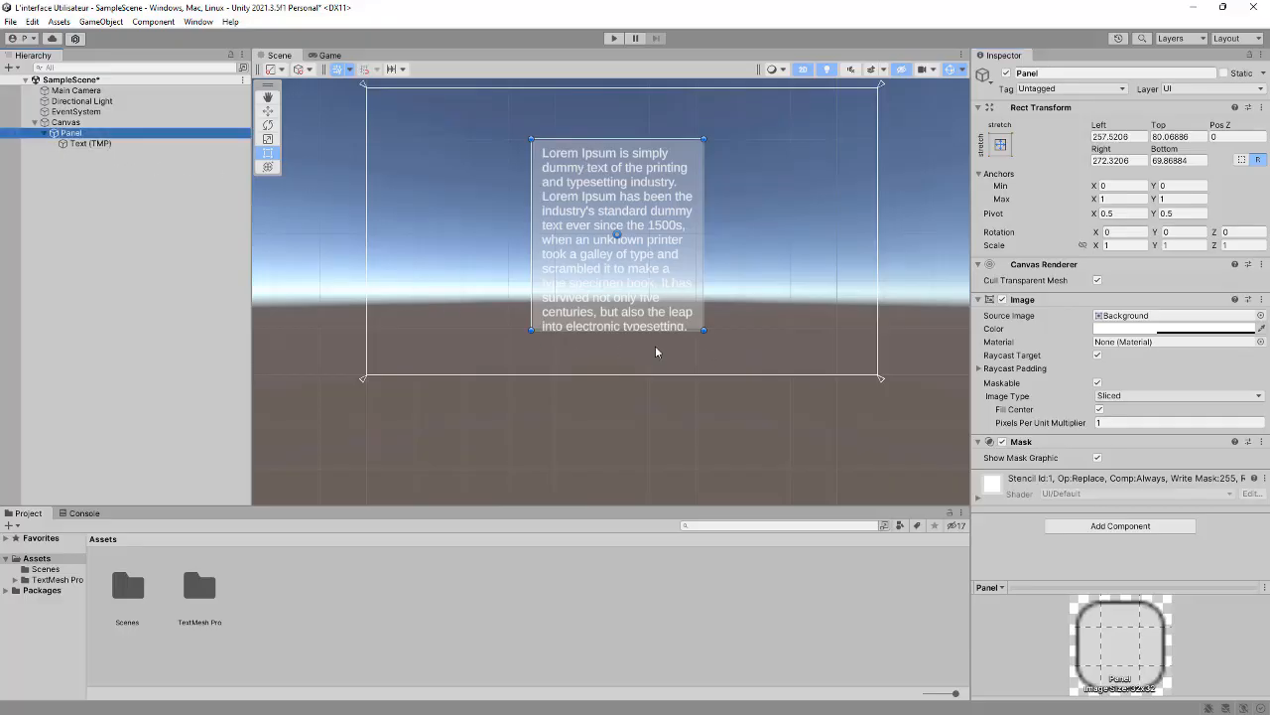
pyautogui.click(612, 38)
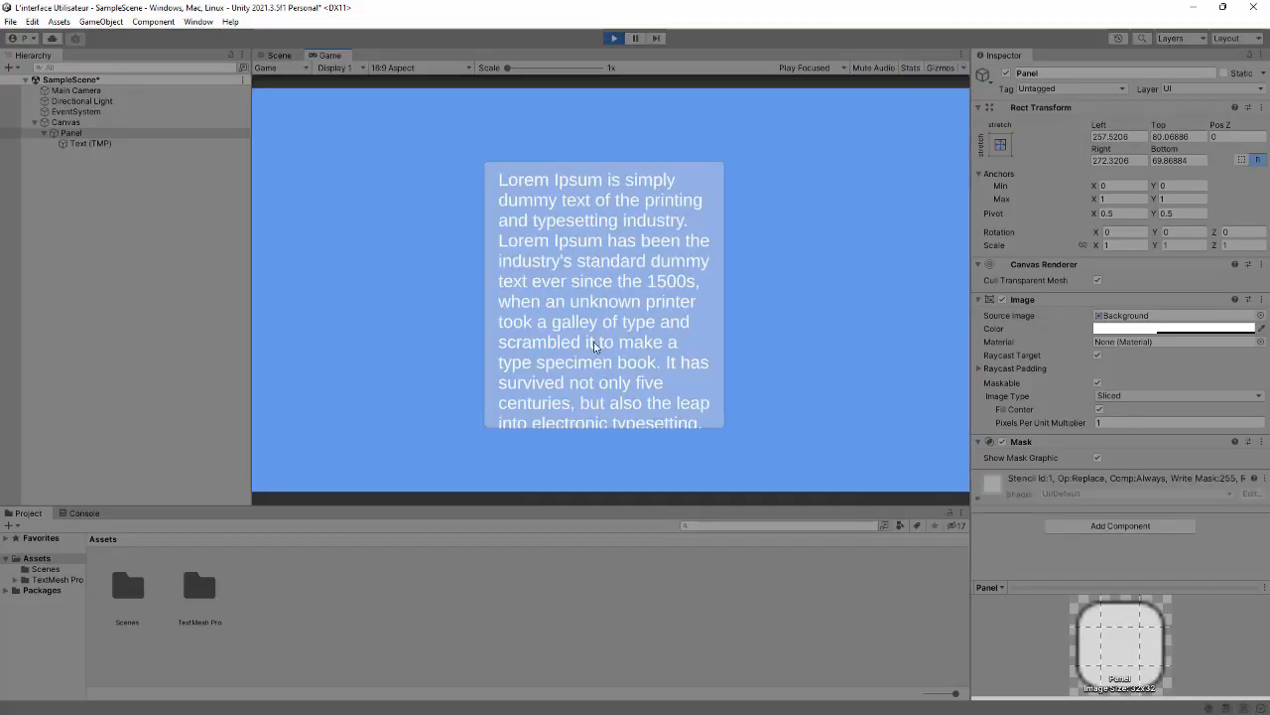
pyautogui.click(614, 38)
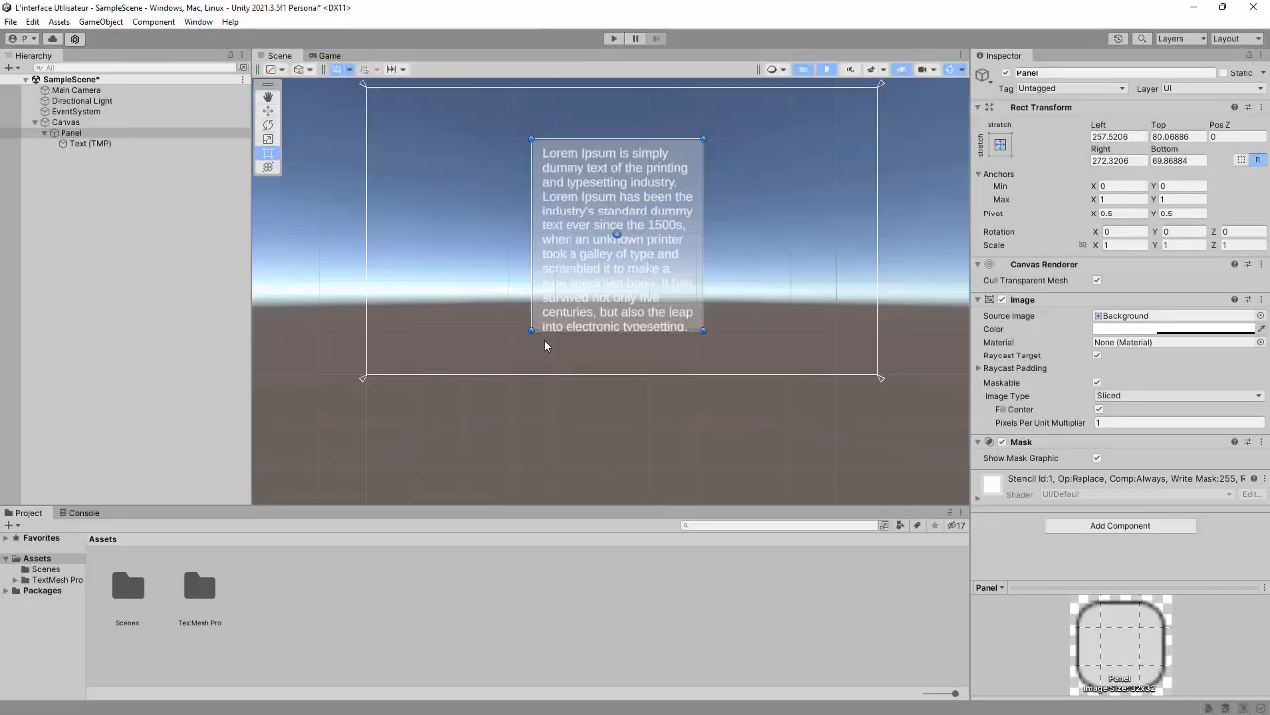
# Step: Shrink the Panel from its lower-right corner to Right about 278.5 and Bottom about 84.4, and add a Scroll Rect component to it
pyautogui.moveTo(703, 331)
pyautogui.mouseDown()
pyautogui.moveTo(703, 386)
pyautogui.moveTo(700, 321)
pyautogui.mouseUp()
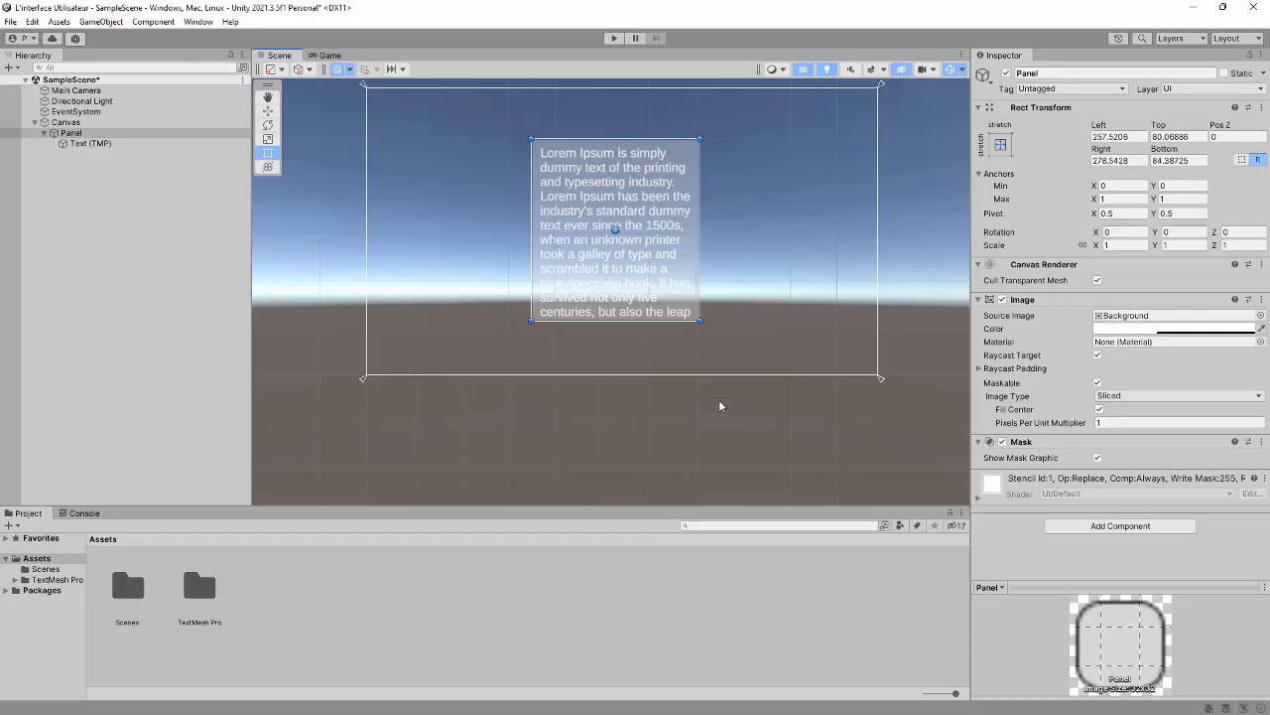
pyautogui.click(74, 134)
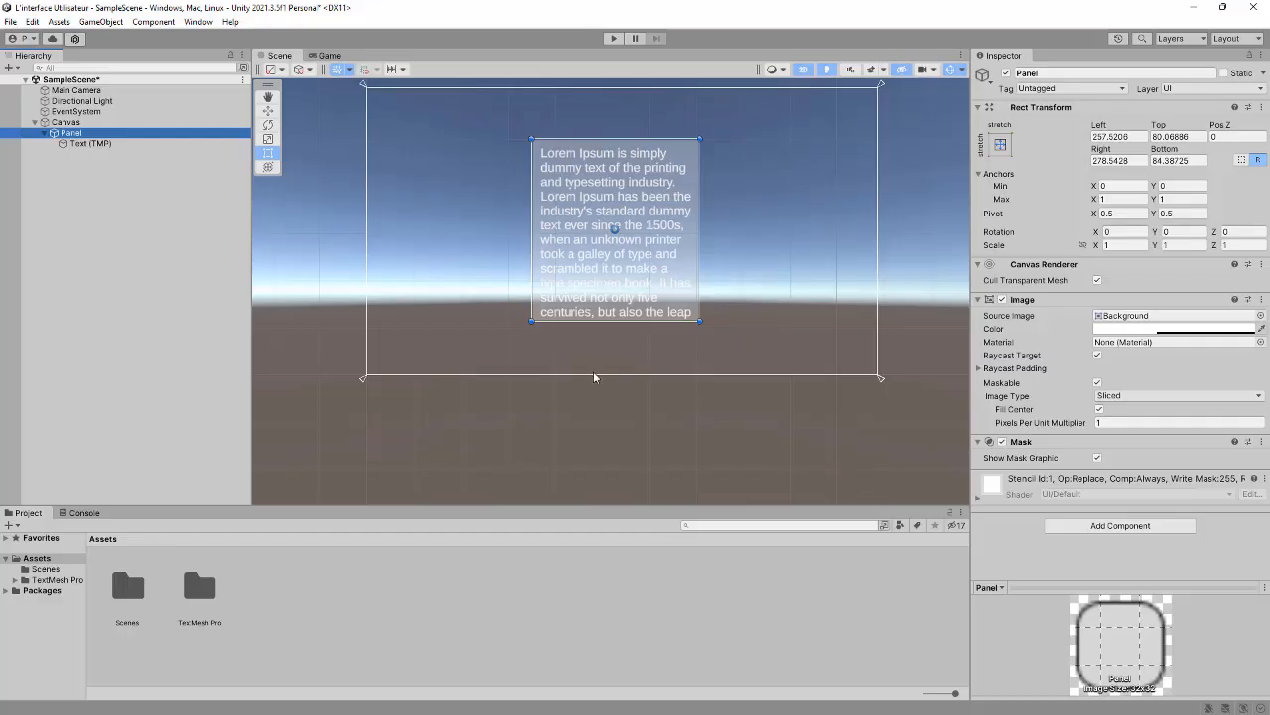
pyautogui.click(1100, 527)
pyautogui.write('scro')
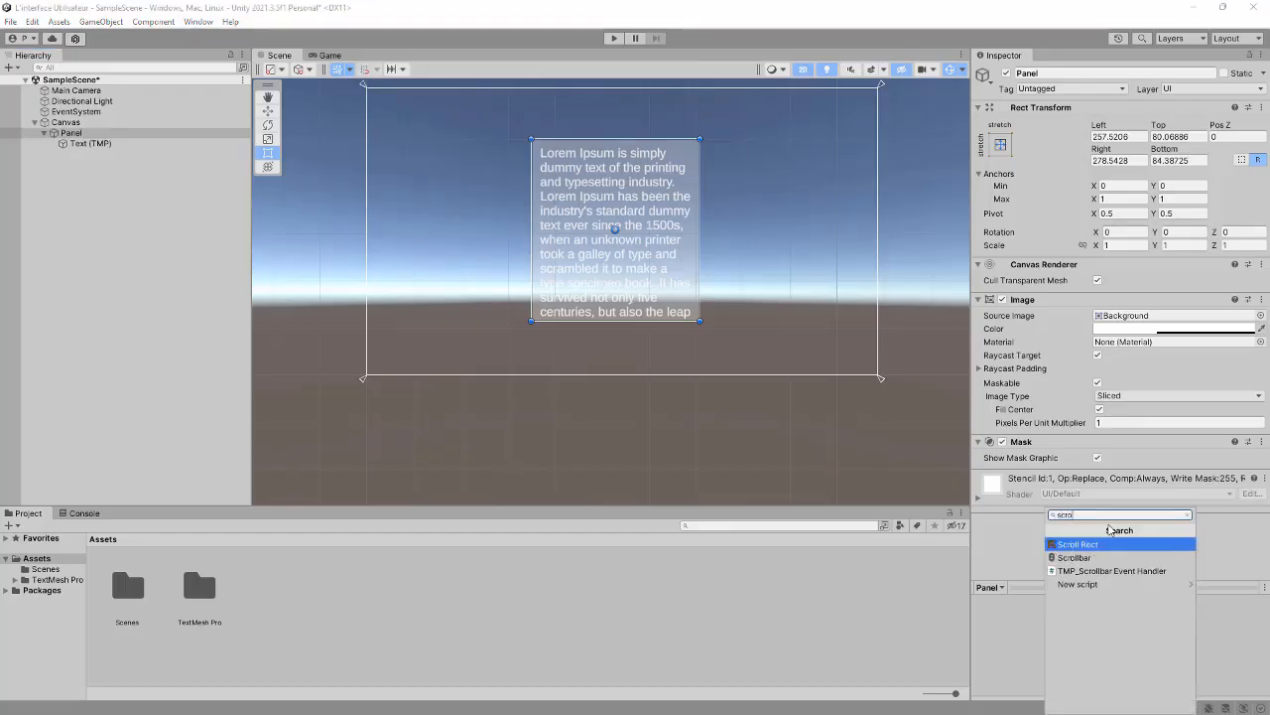
pyautogui.click(1091, 544)
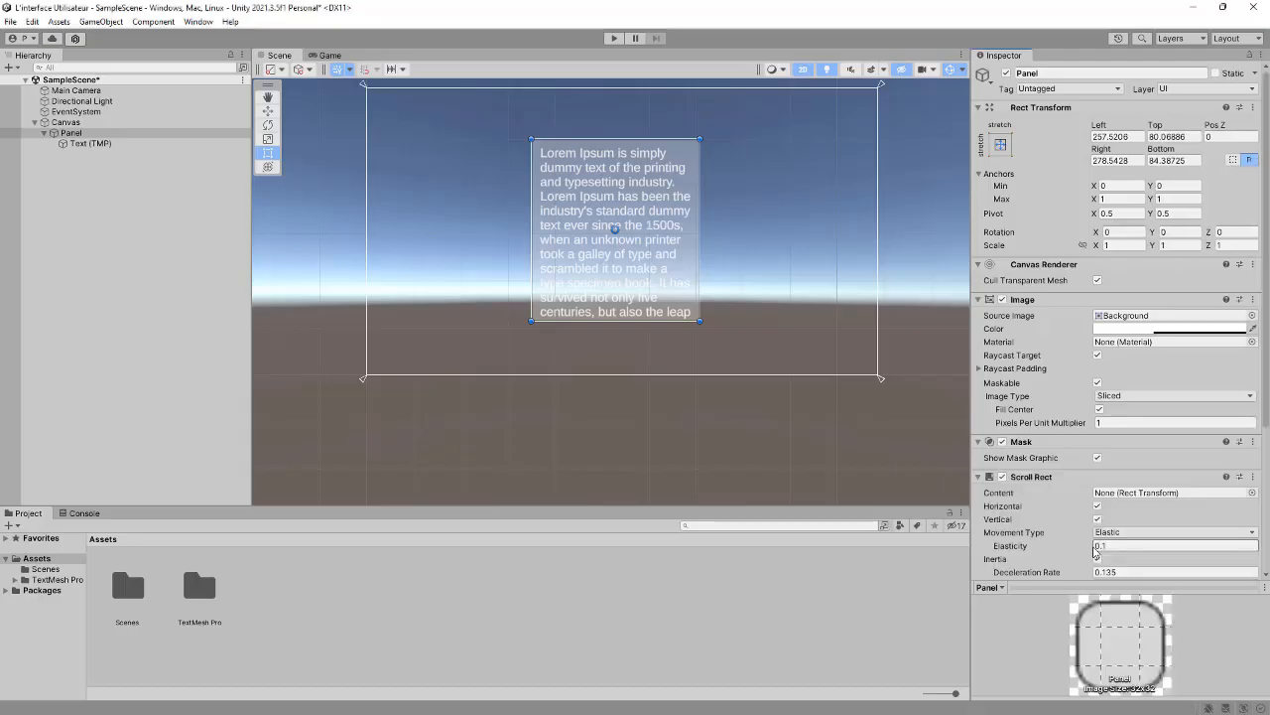
pyautogui.scroll(-5, 1048, 492)
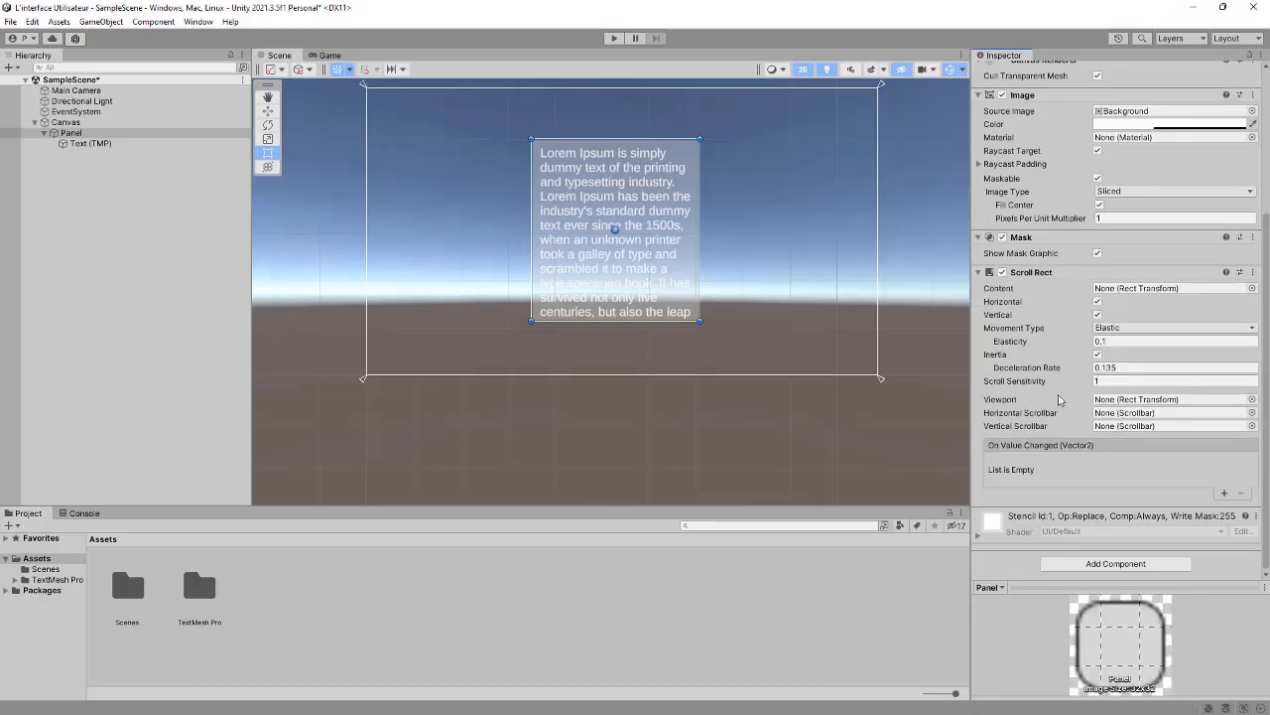
# Step: Check the Panel briefly in play mode, stop playback, and assign Text (TMP) as the Scroll Rect's Content
pyautogui.click(613, 38)
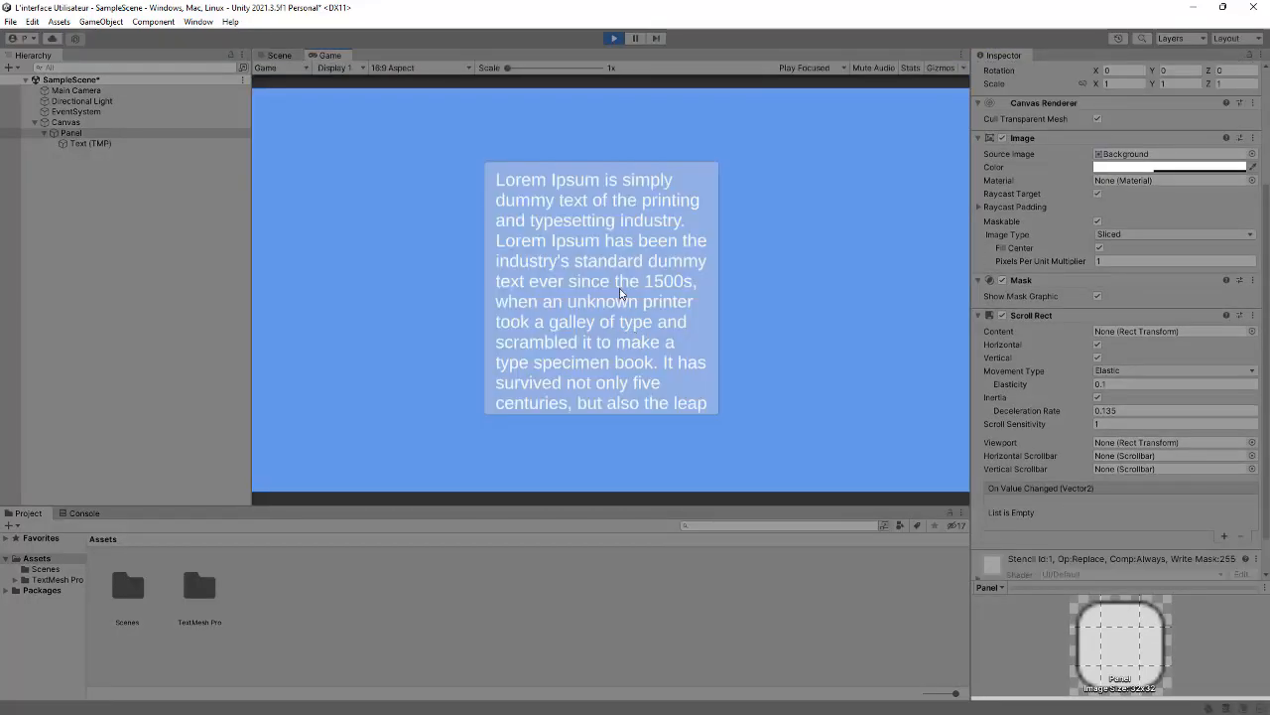
pyautogui.click(613, 38)
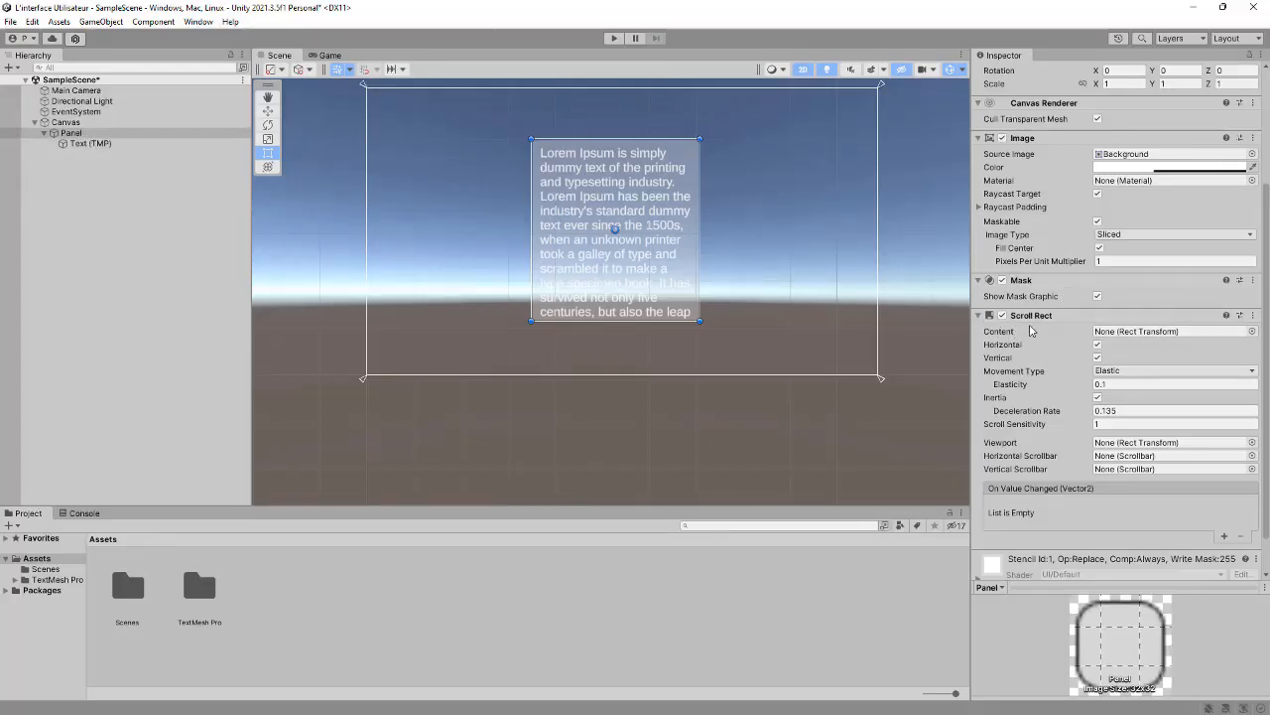
pyautogui.moveTo(88, 145); pyautogui.dragTo(1140, 337)
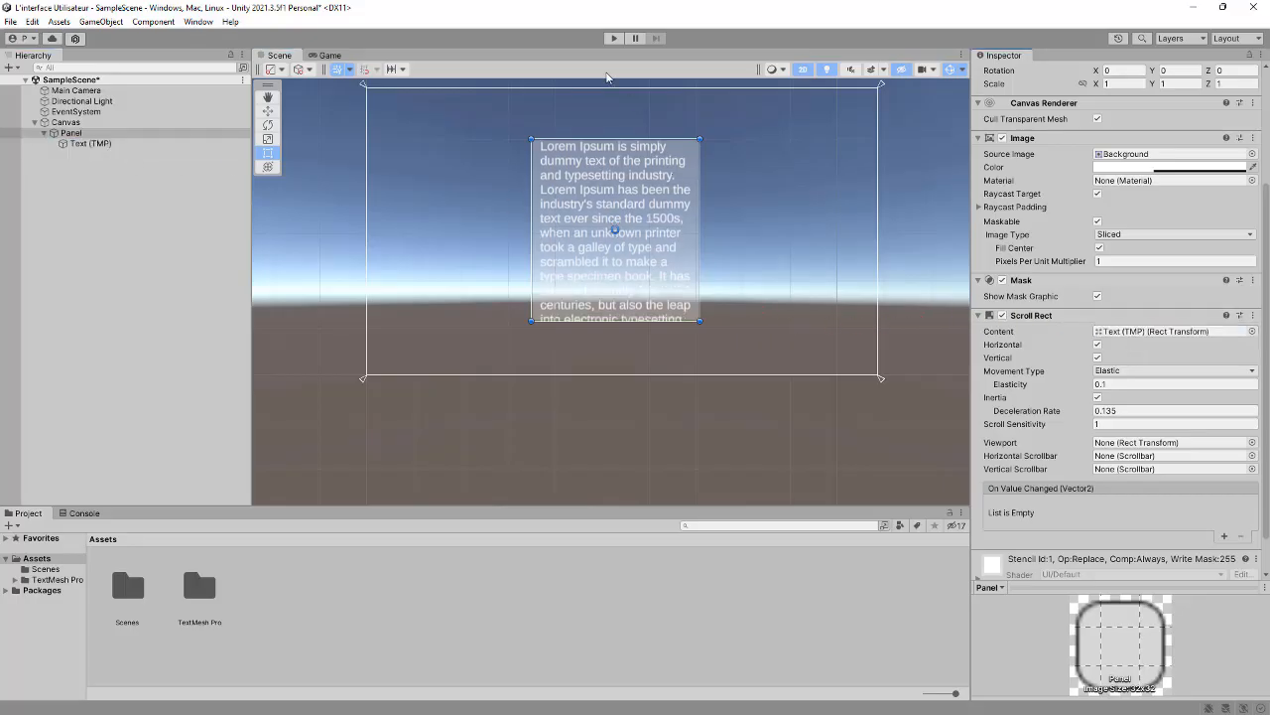
# Step: Run the scene, test scrolling the text vertically and sideways inside the Panel, and stop playback
pyautogui.click(613, 40)
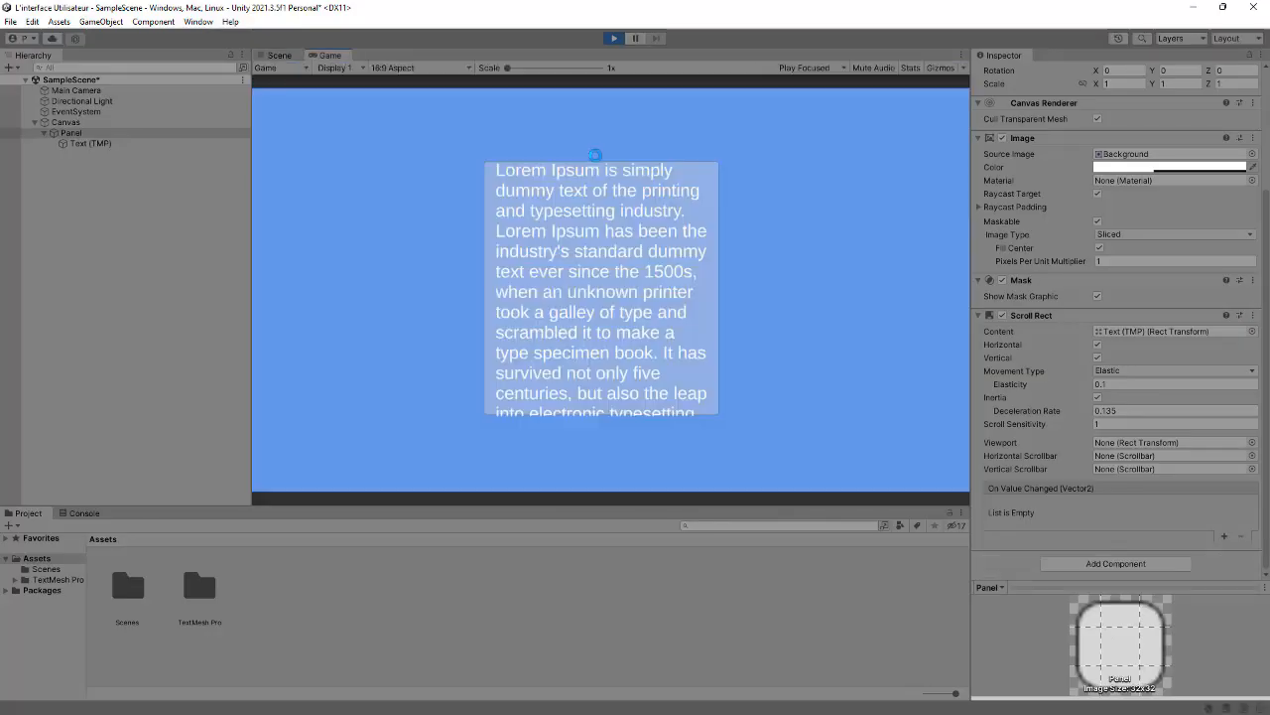
pyautogui.moveTo(596, 339); pyautogui.dragTo(611, 121)
pyautogui.moveTo(591, 252); pyautogui.dragTo(945, 411)
pyautogui.moveTo(663, 268); pyautogui.dragTo(252, 371)
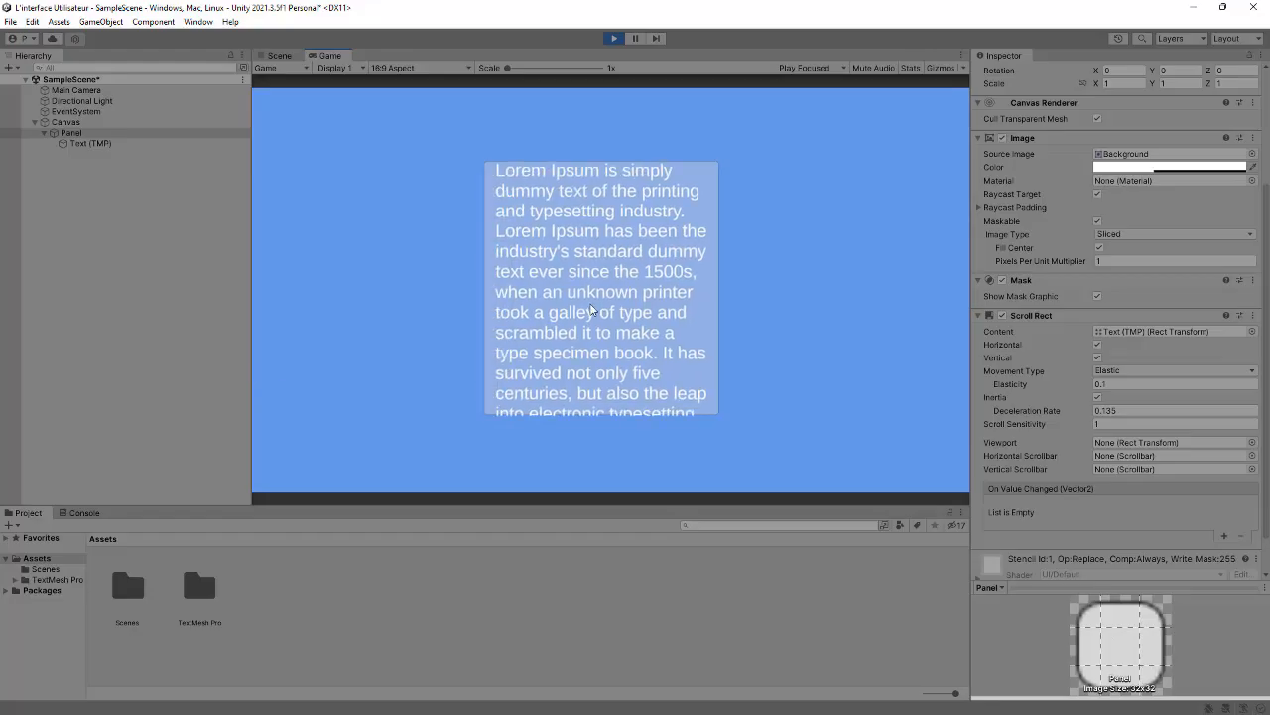
pyautogui.moveTo(592, 310); pyautogui.dragTo(607, 60)
pyautogui.moveTo(589, 181); pyautogui.dragTo(592, 466)
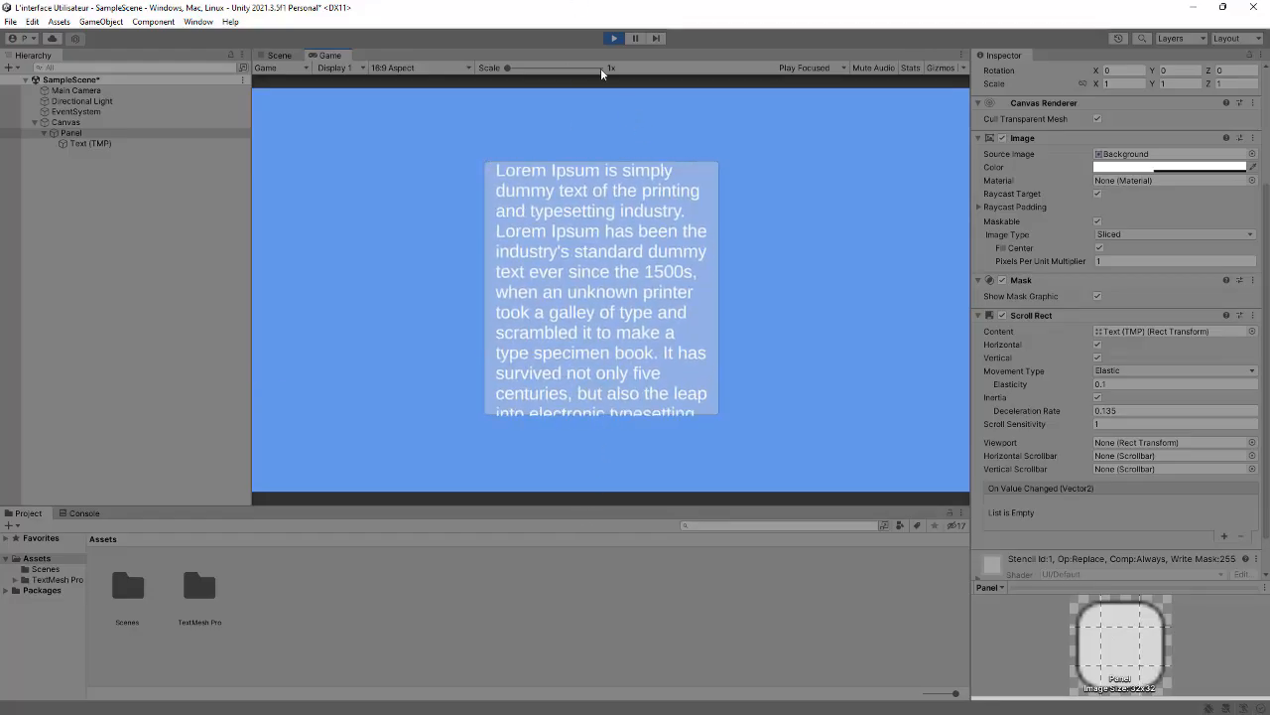
pyautogui.click(613, 37)
# Step: Disable Horizontal scrolling in the Panel's Scroll Rect and set its Movement Type to Clamped
pyautogui.click(85, 133)
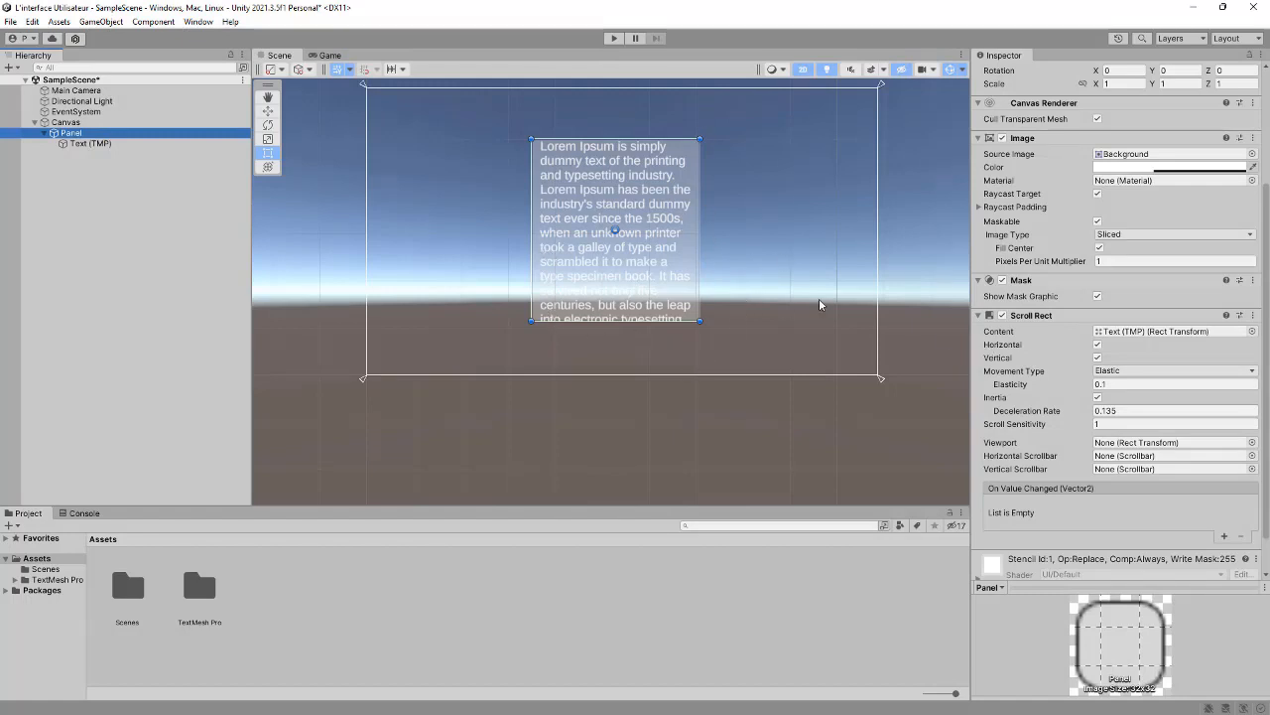
pyautogui.click(1097, 345)
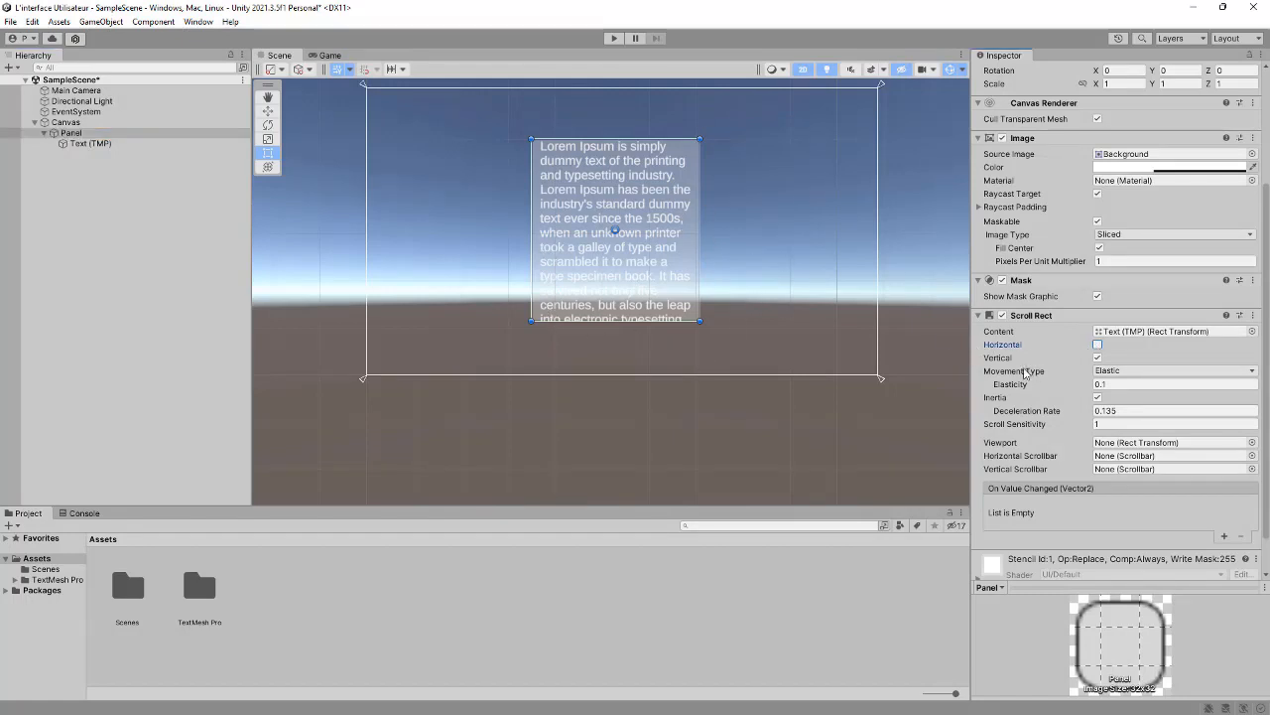
pyautogui.click(1108, 370)
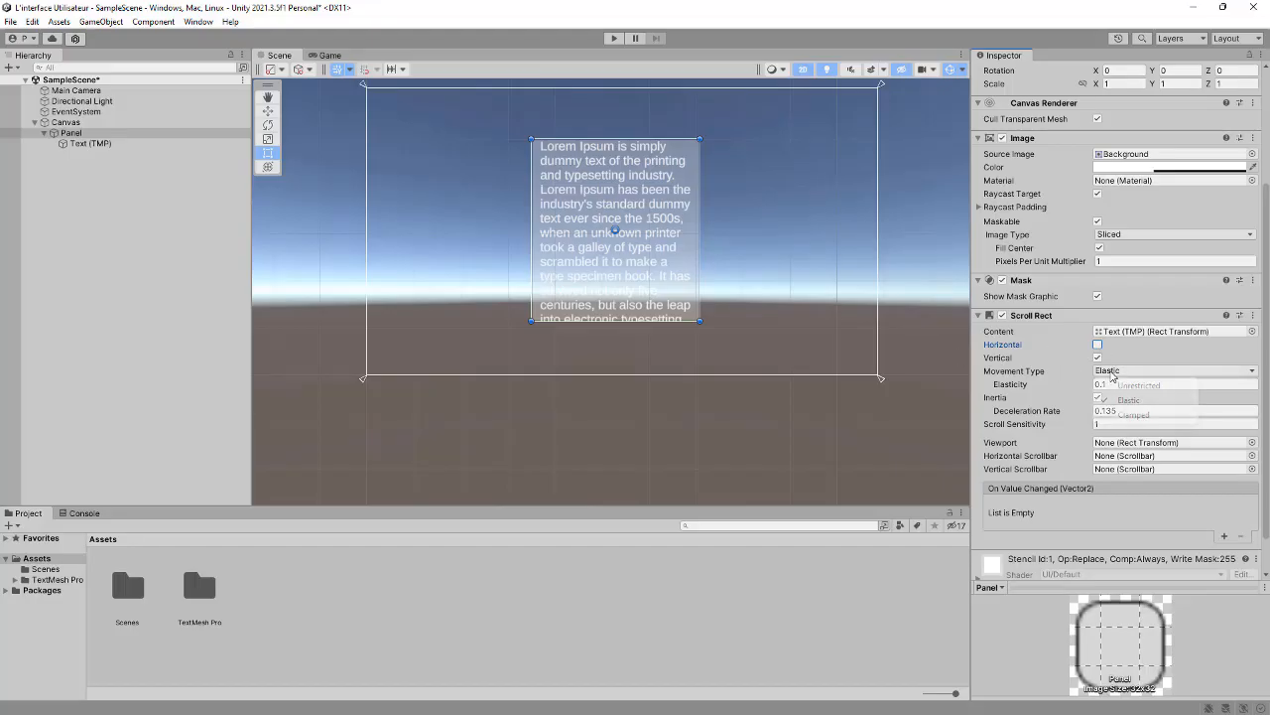
pyautogui.click(1134, 415)
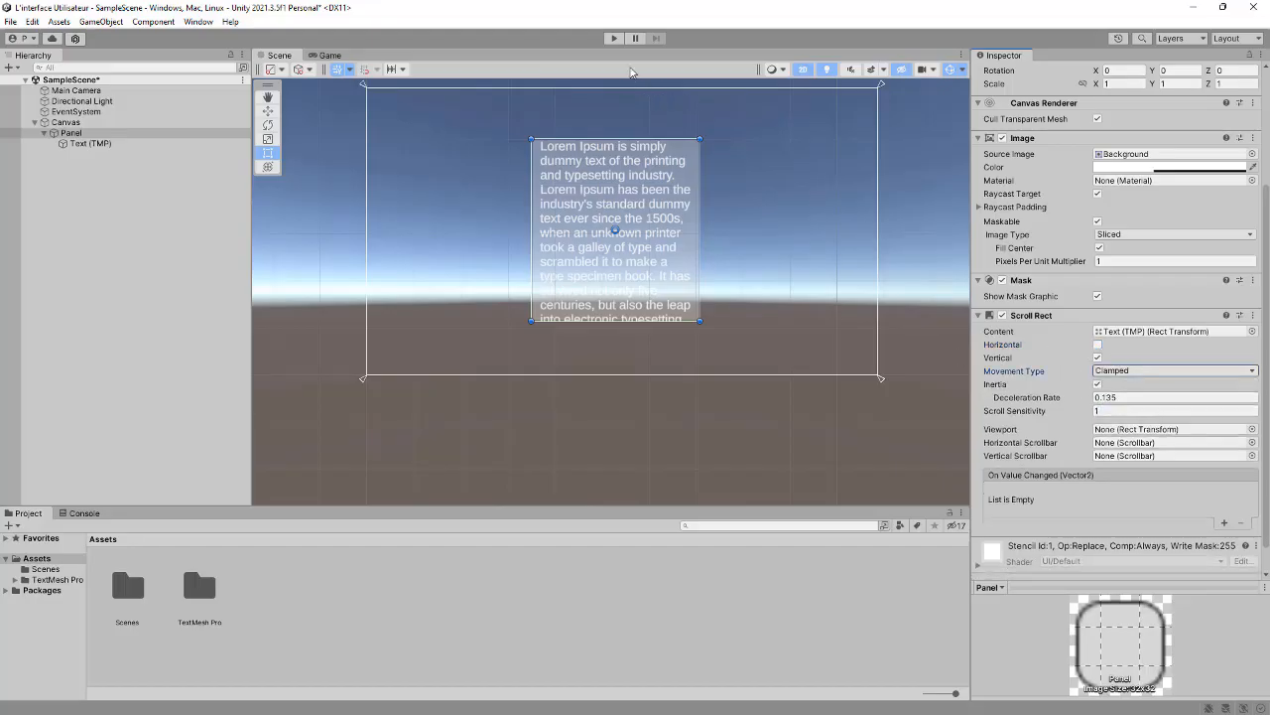
# Step: Run the scene, test scrolling the clamped text up and down in the Panel, and stop playback
pyautogui.click(613, 38)
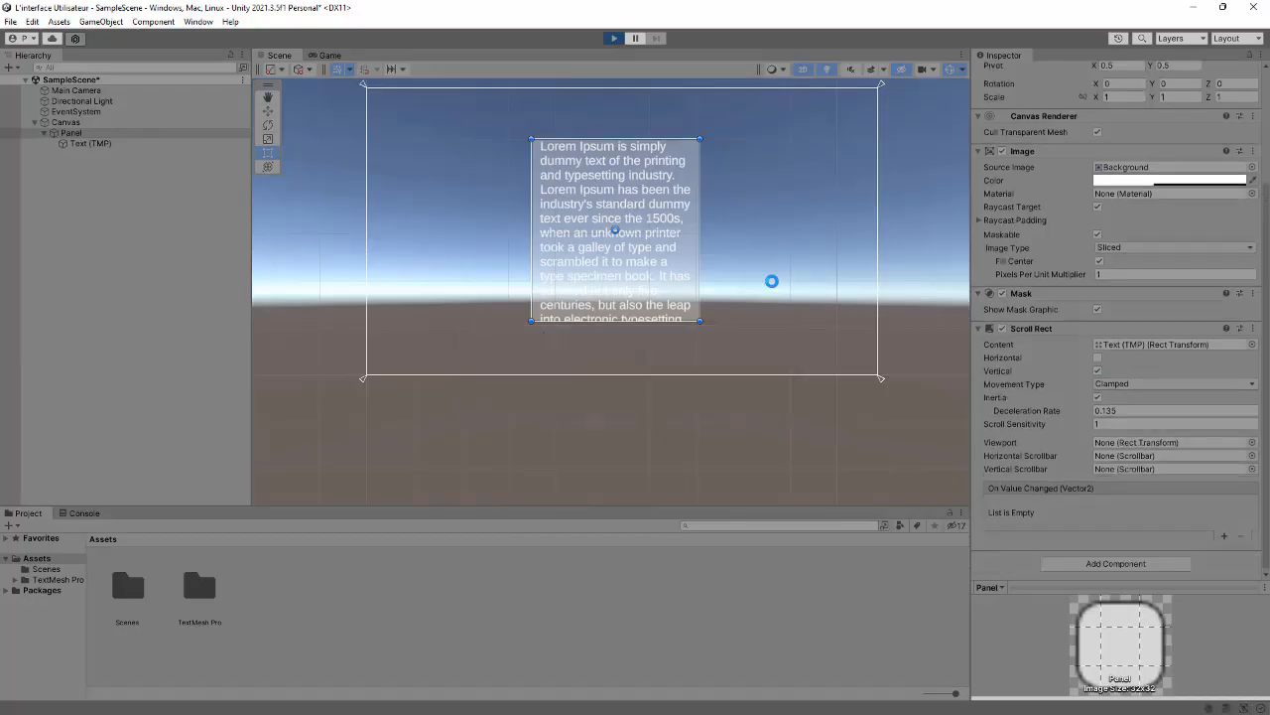
pyautogui.scroll(-3, 596, 314)
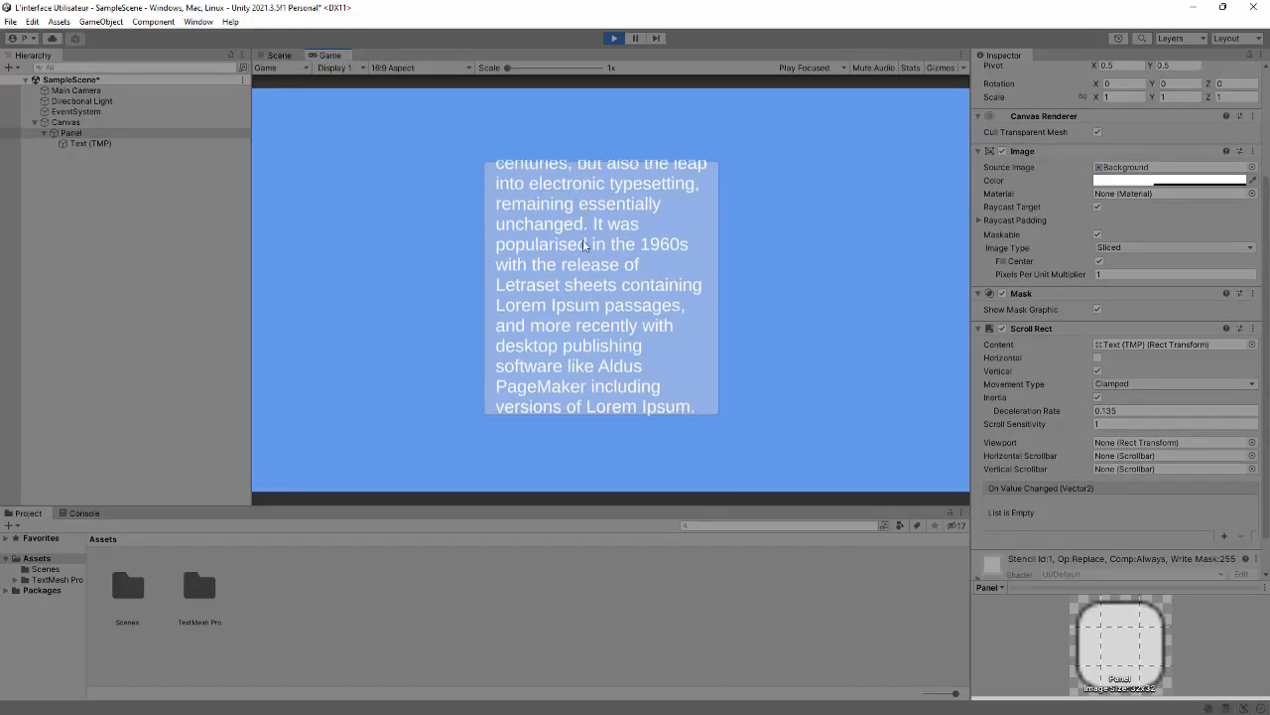
pyautogui.scroll(3, 595, 314)
pyautogui.scroll(-5, 595, 313)
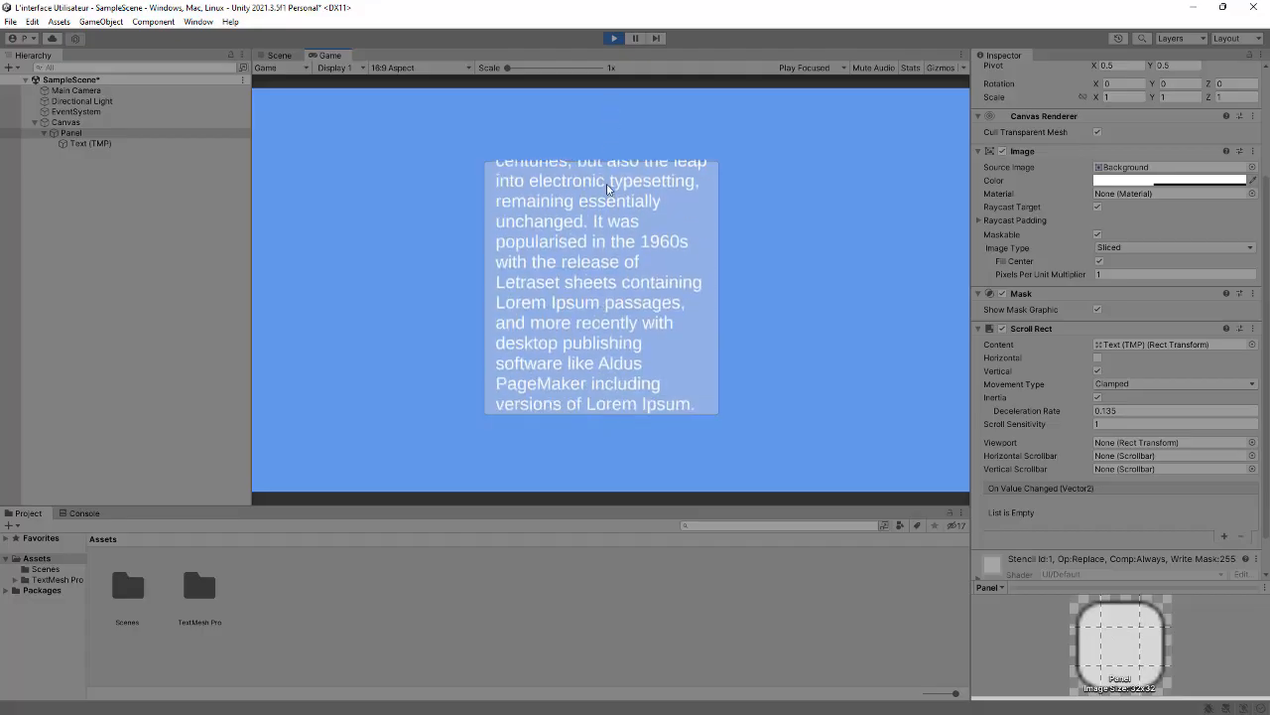
pyautogui.scroll(5, 606, 203)
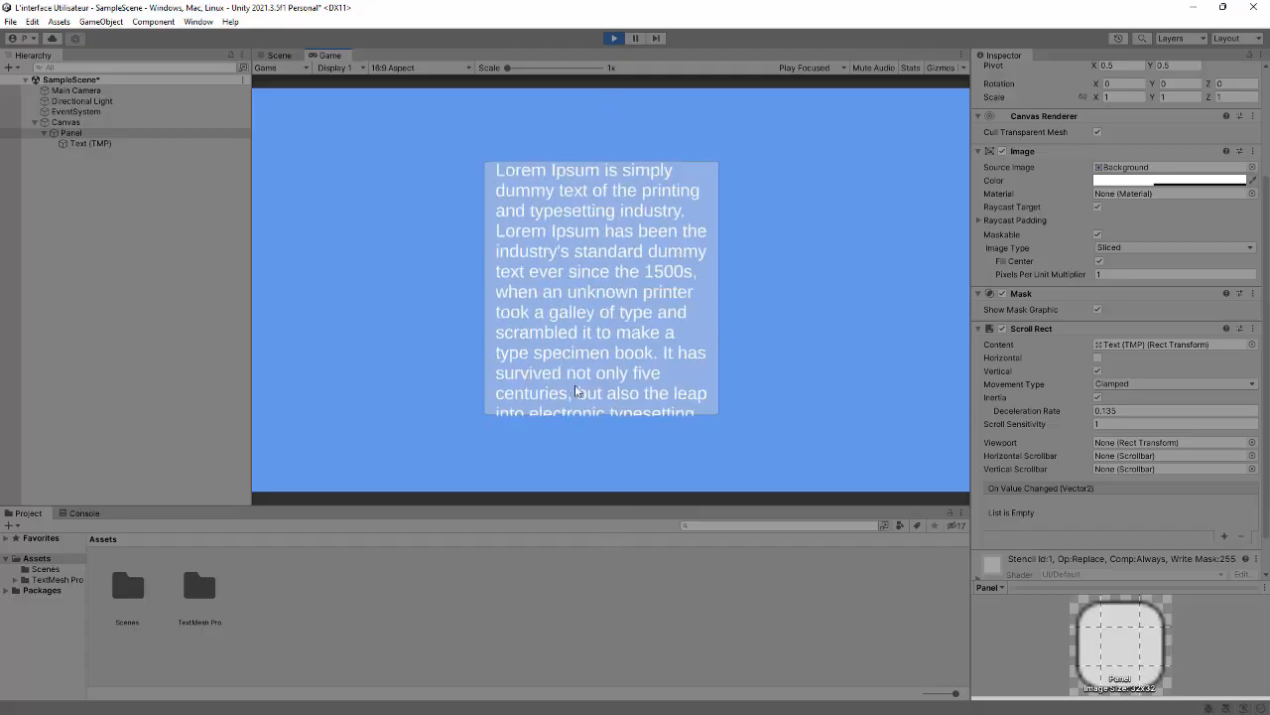
pyautogui.scroll(-3, 575, 387)
pyautogui.click(614, 37)
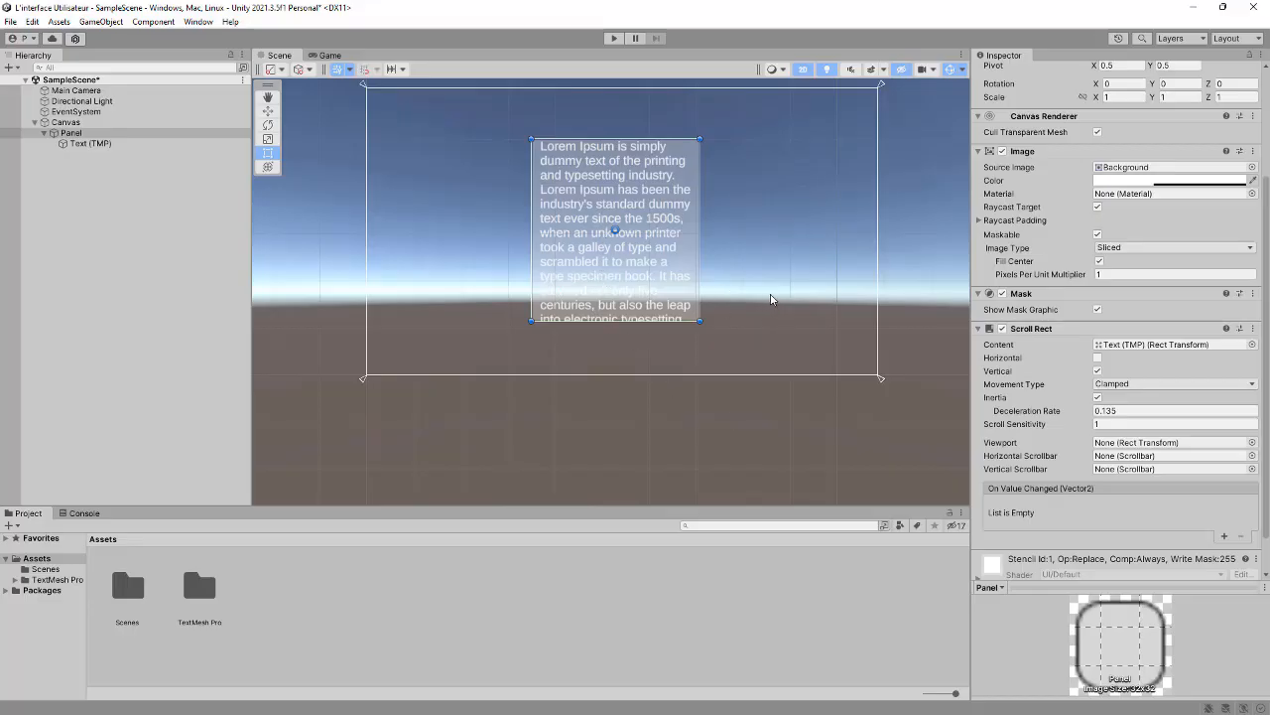
# Step: Add a UI Scrollbar as a child of the Canvas and collapse the Panel's children in the hierarchy
pyautogui.click(82, 136)
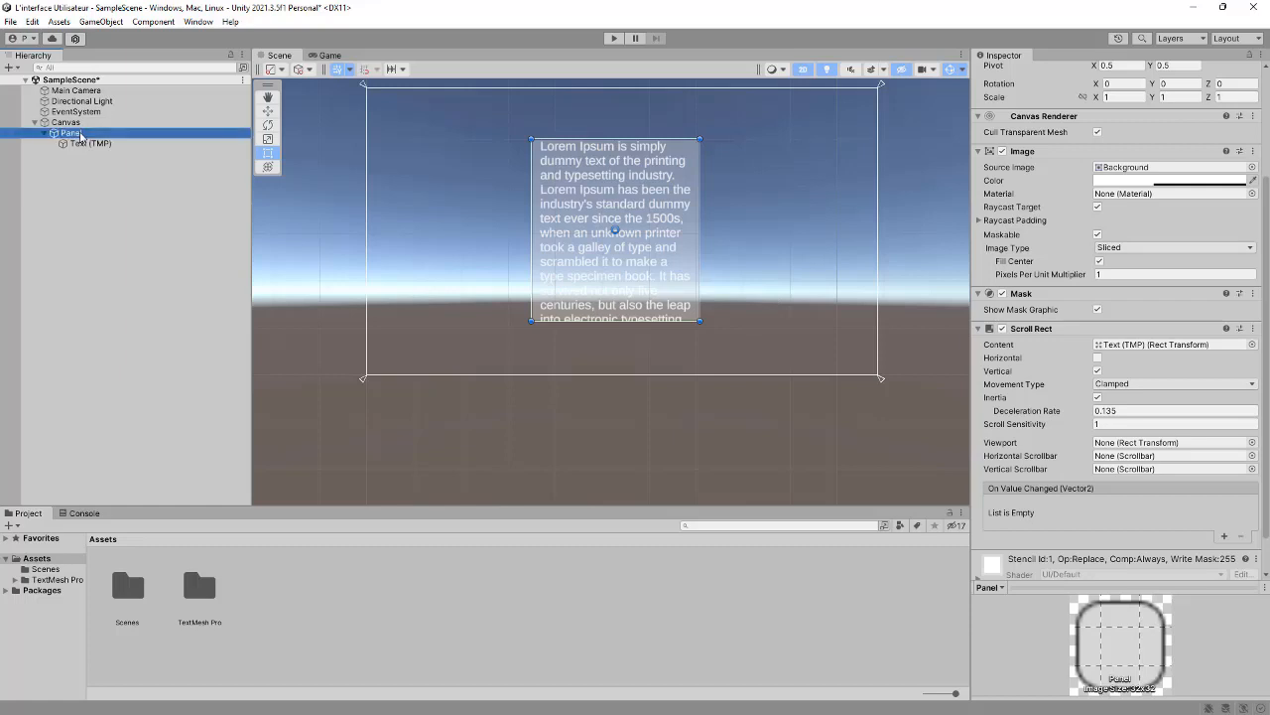
pyautogui.scroll(-2, 1056, 403)
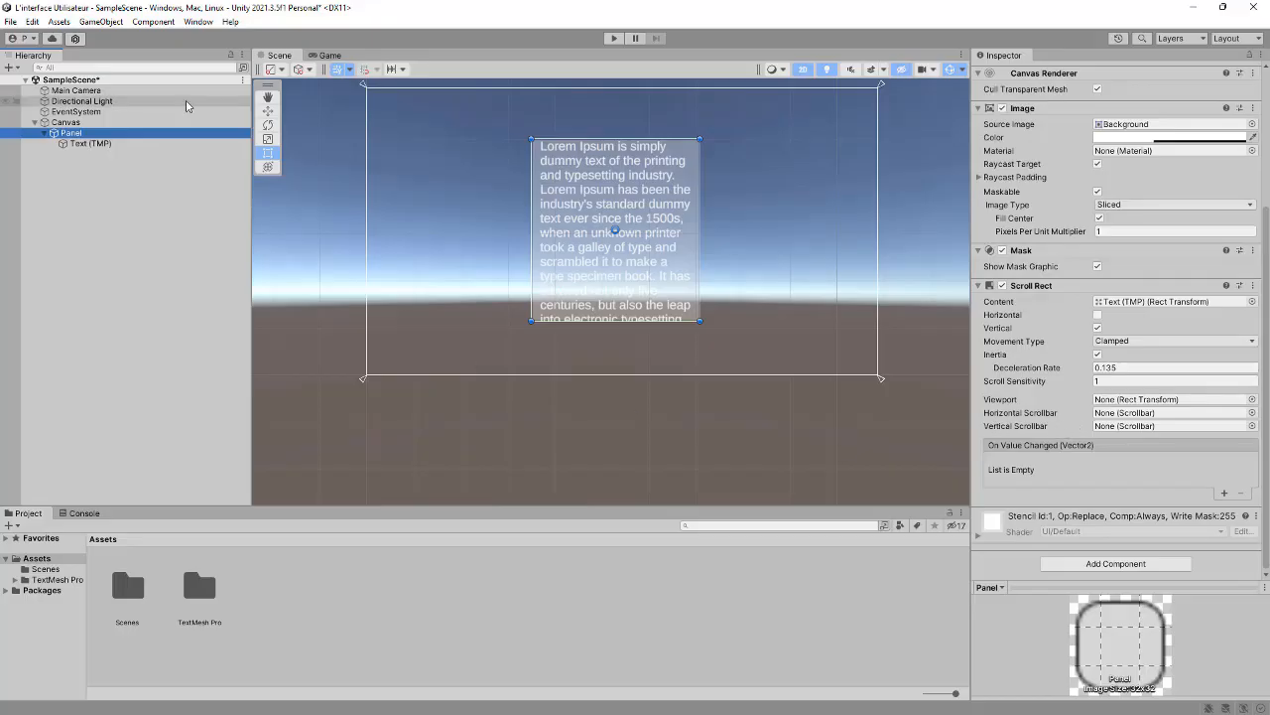
pyautogui.rightClick(73, 124)
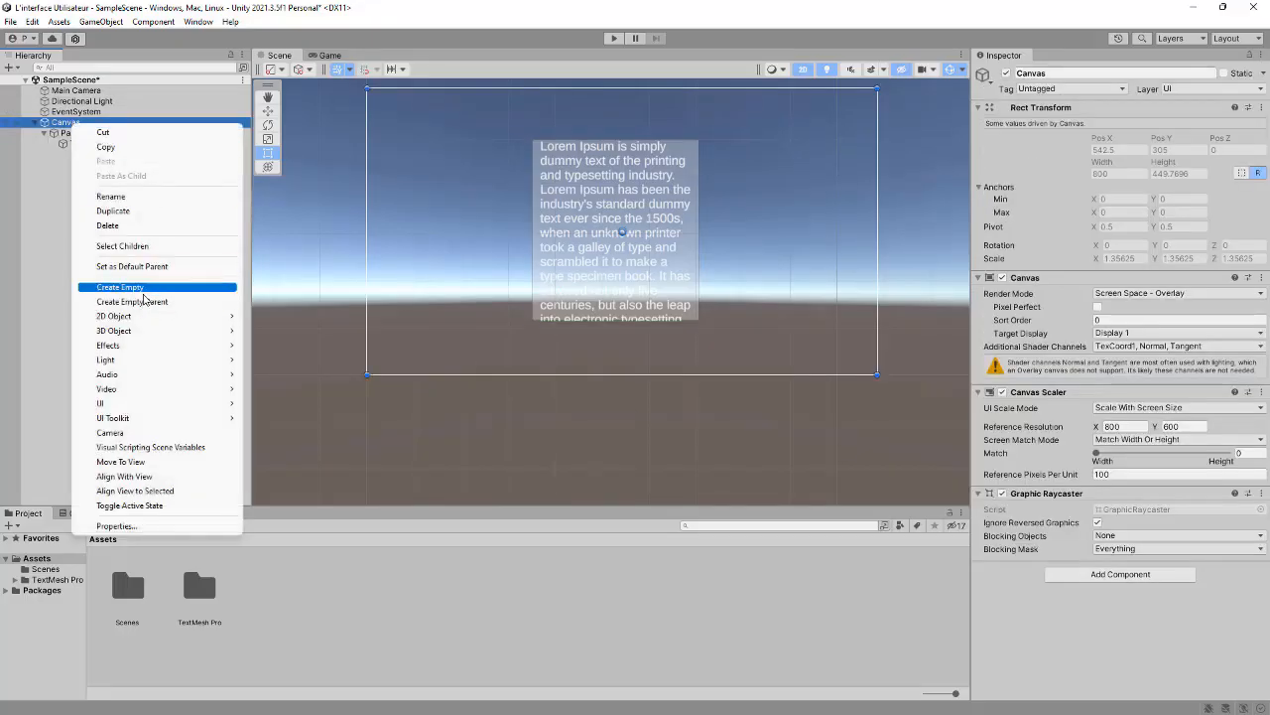
pyautogui.moveTo(129, 403)
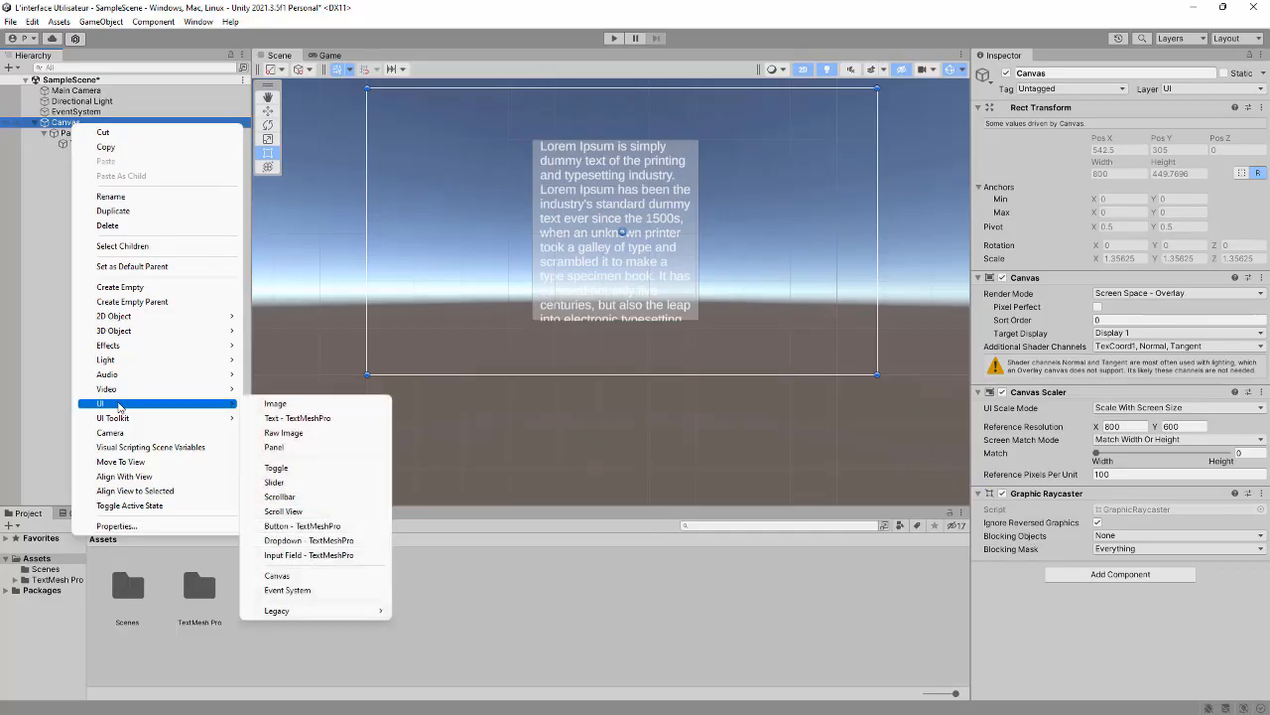
pyautogui.click(304, 496)
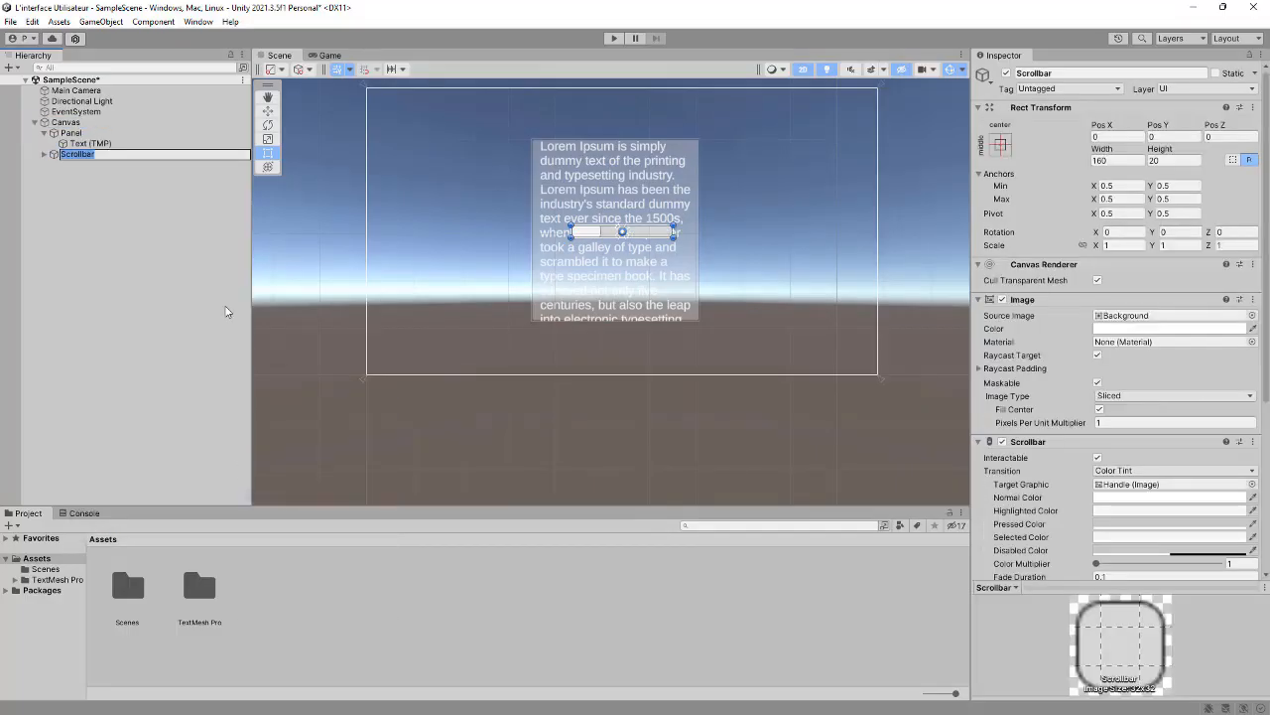
pyautogui.click(46, 136)
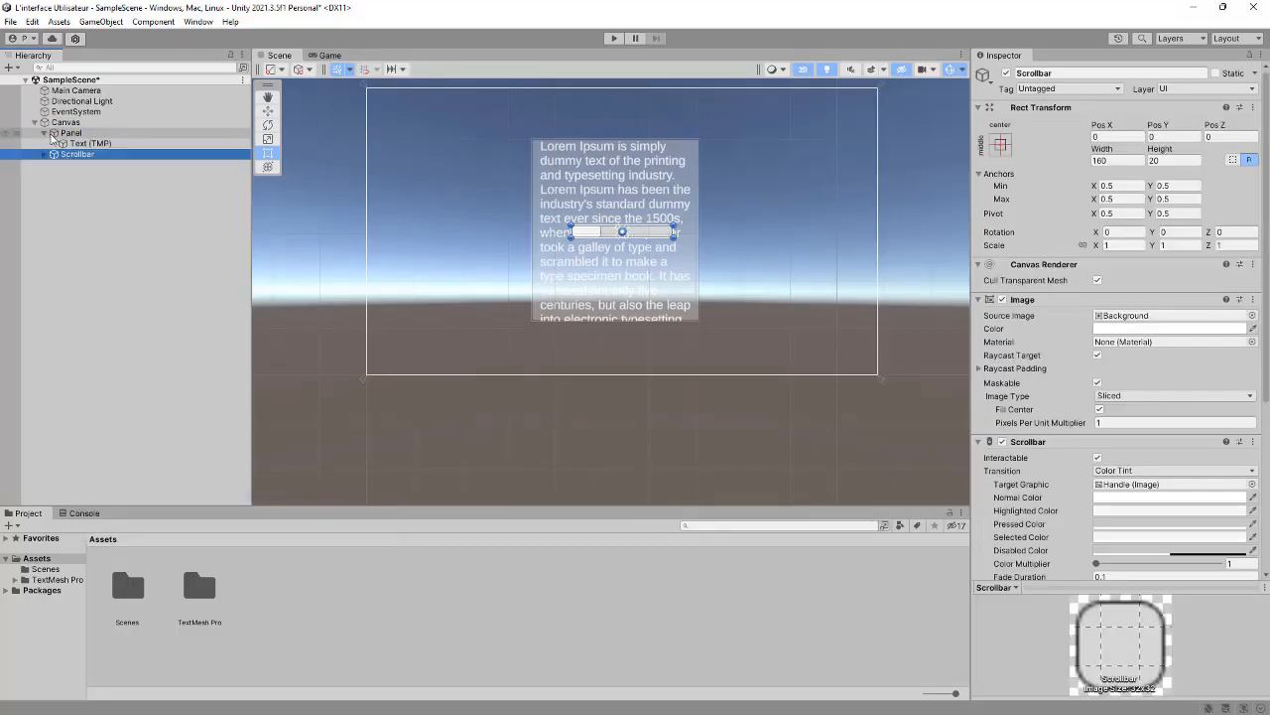
pyautogui.click(43, 133)
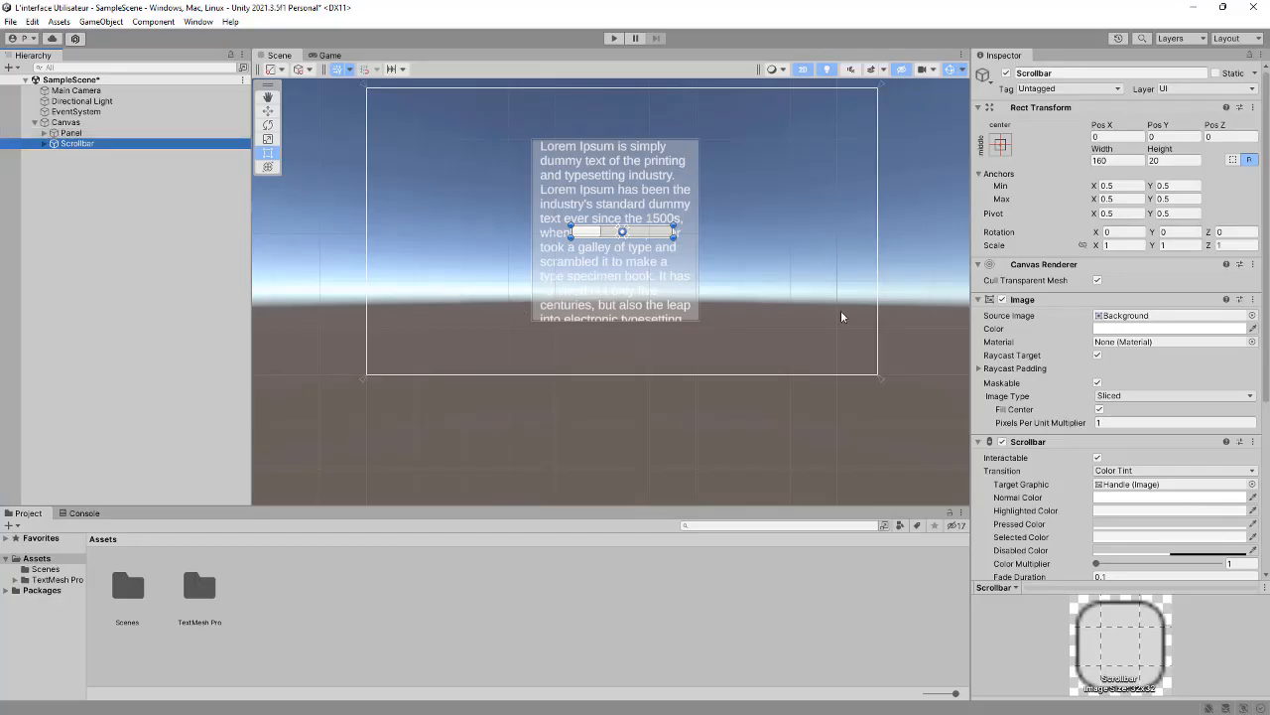
# Step: Try Bottom To Top as the Scrollbar's Direction and settle on Top To Bottom
pyautogui.scroll(-5, 1072, 494)
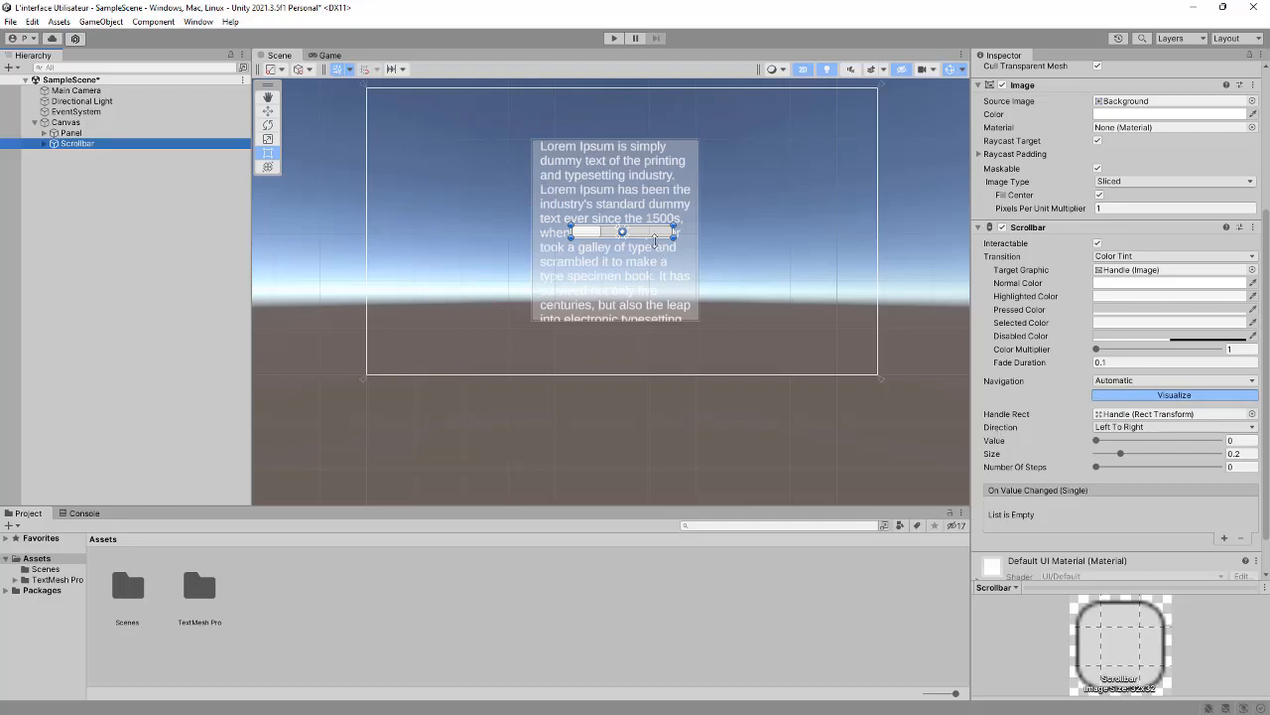
pyautogui.click(1104, 427)
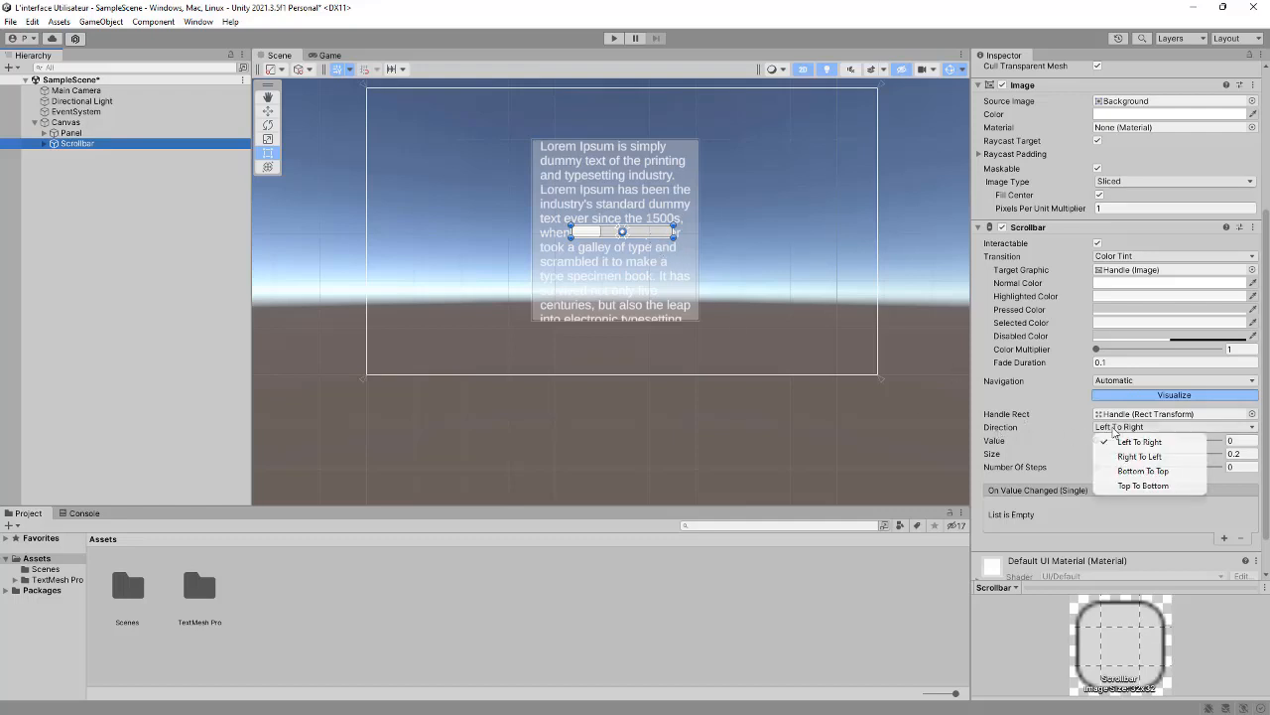
pyautogui.click(1138, 475)
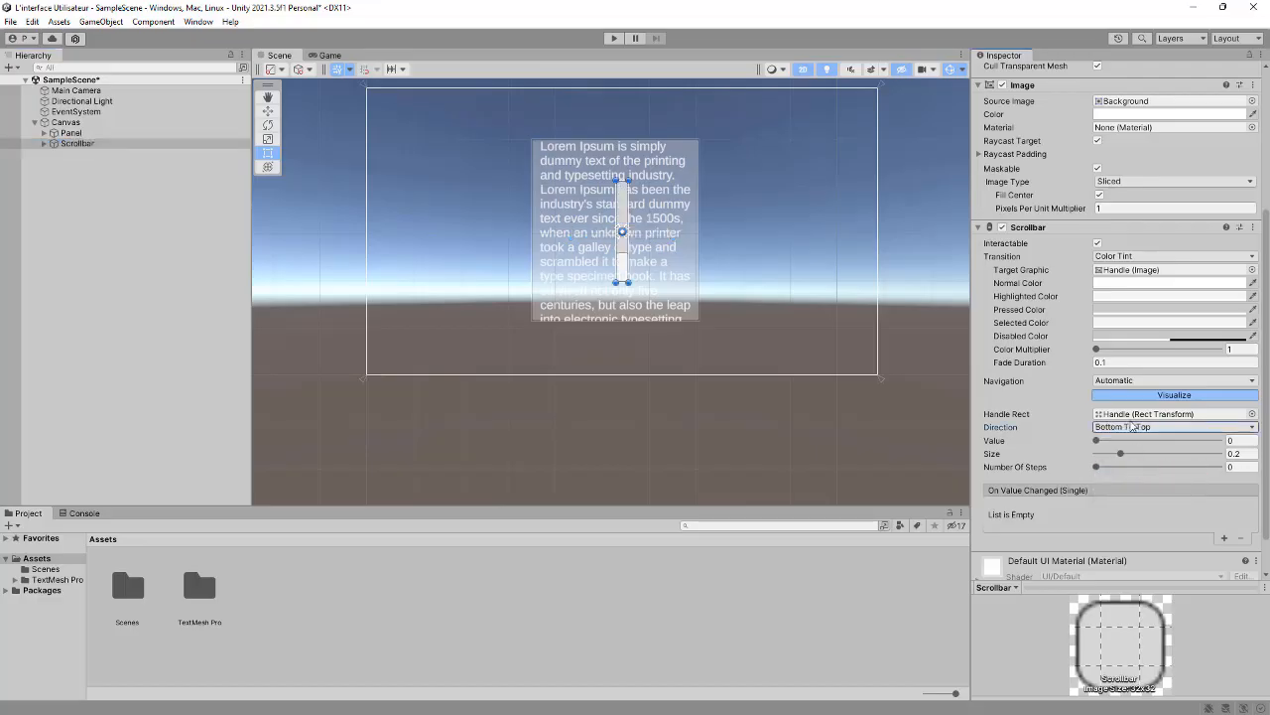
pyautogui.click(1133, 427)
pyautogui.click(1130, 487)
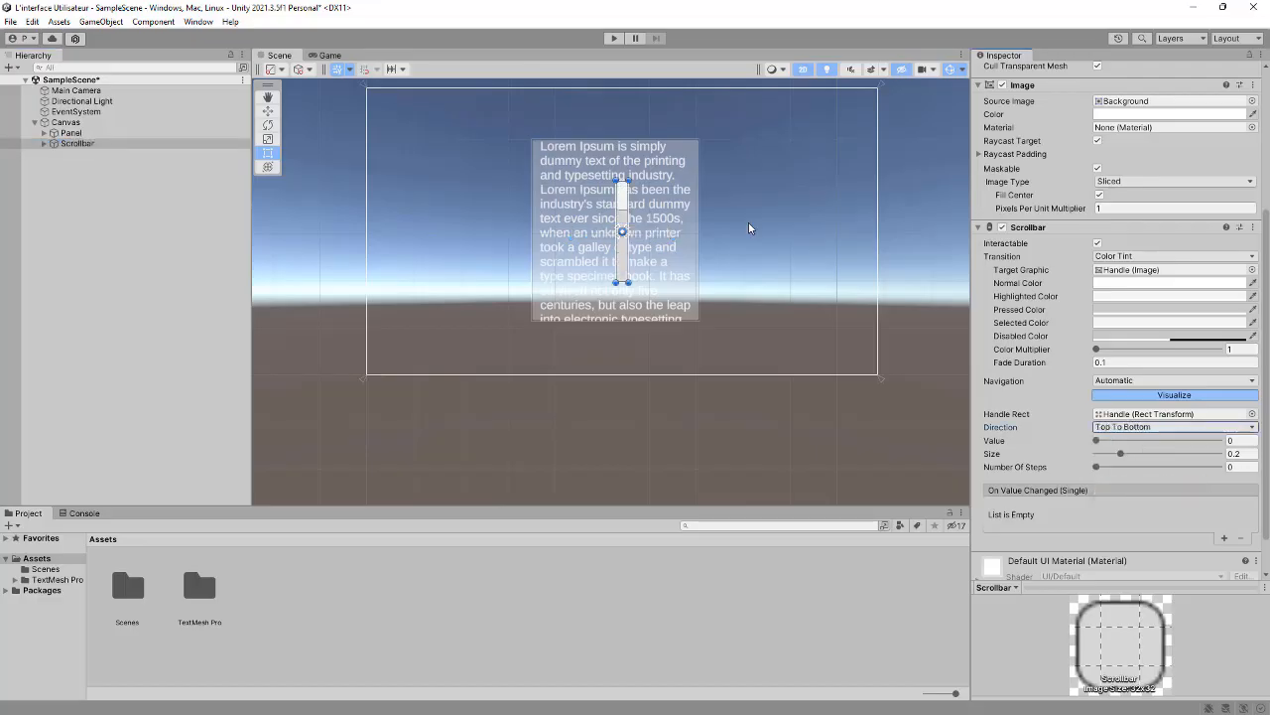
# Step: Place the Scrollbar along the Panel's right edge and stretch it to the Panel's full height
pyautogui.moveTo(626, 220); pyautogui.dragTo(709, 181)
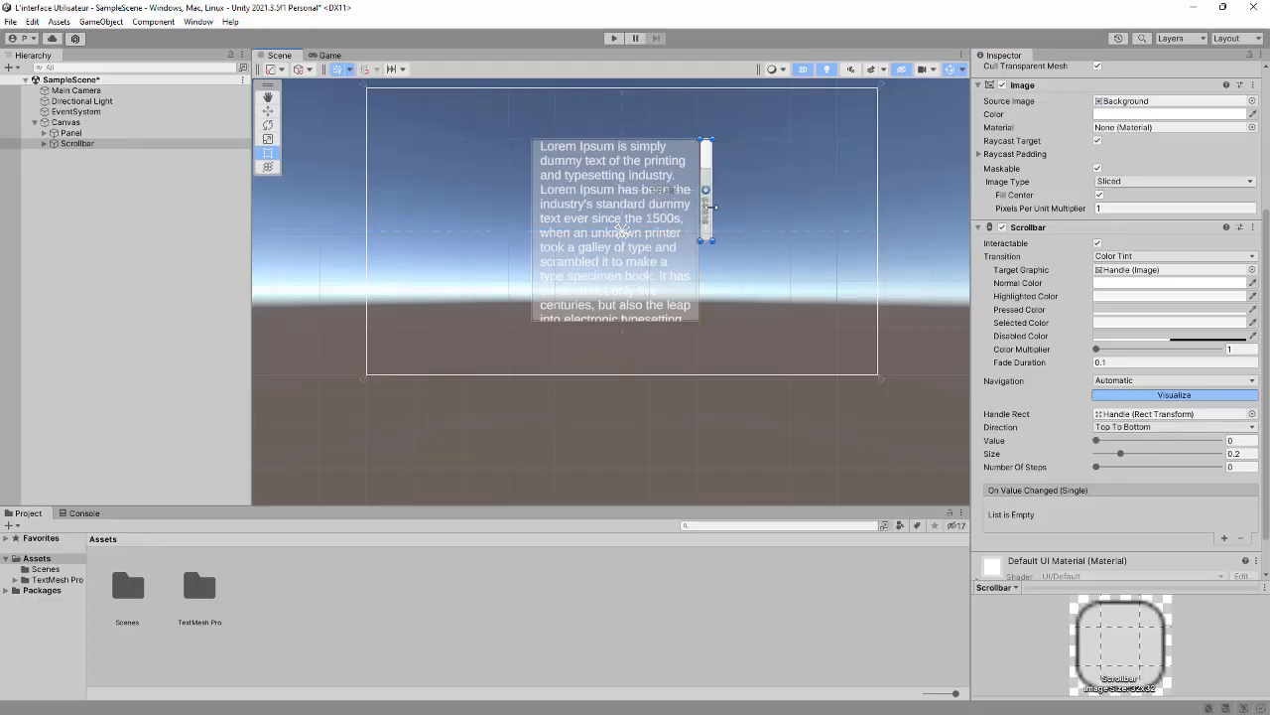
pyautogui.moveTo(710, 242); pyautogui.dragTo(709, 321)
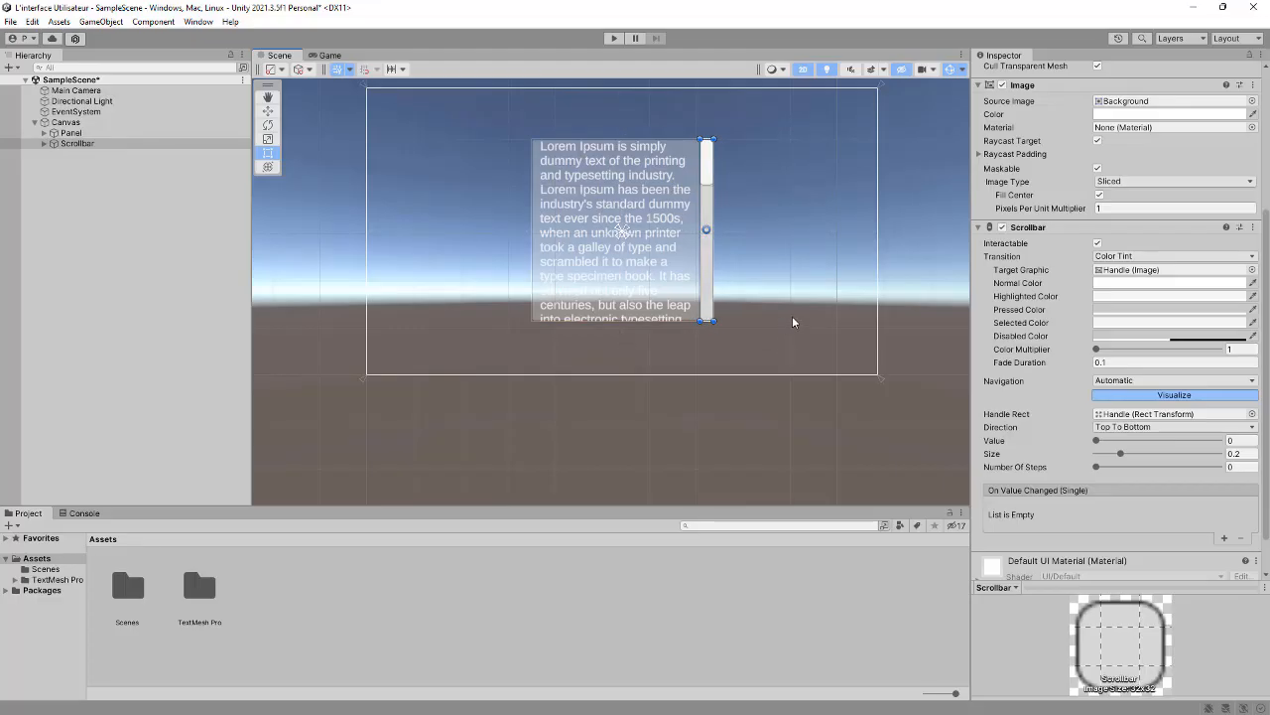
# Step: Assign the Scrollbar object as the Vertical Scrollbar of the Panel's Scroll Rect
pyautogui.click(71, 132)
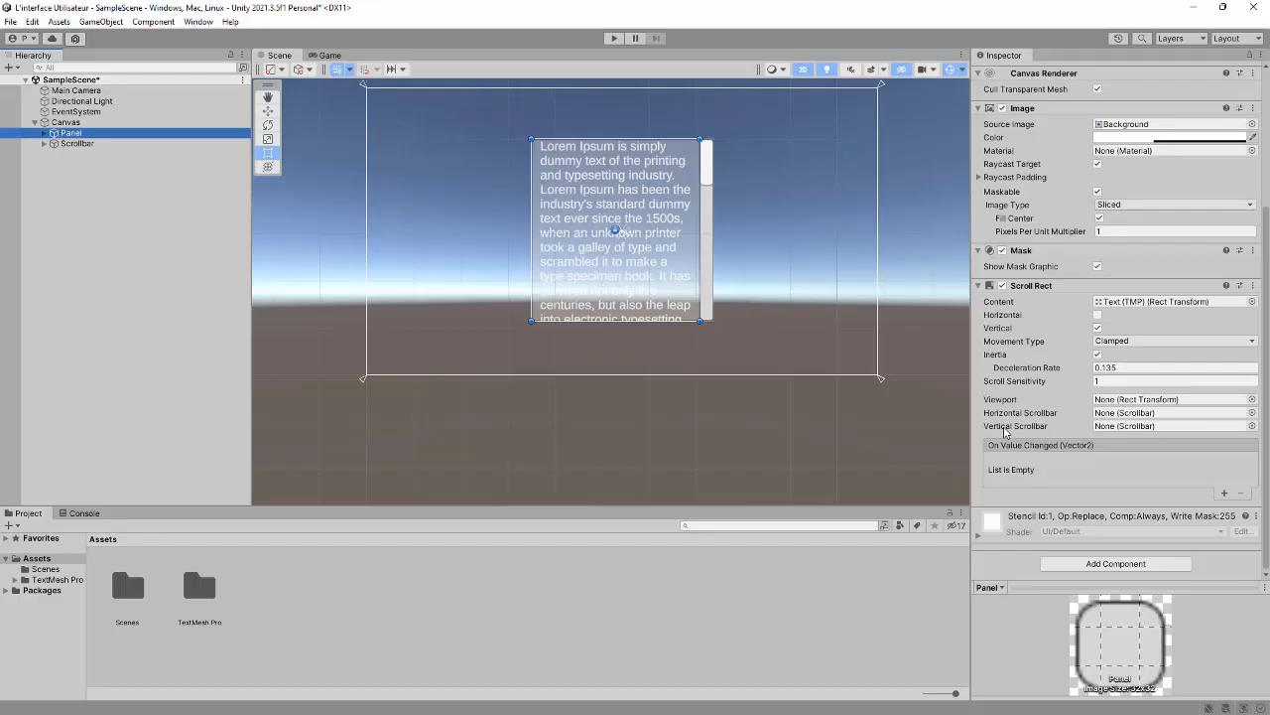
pyautogui.moveTo(72, 149); pyautogui.dragTo(1142, 437)
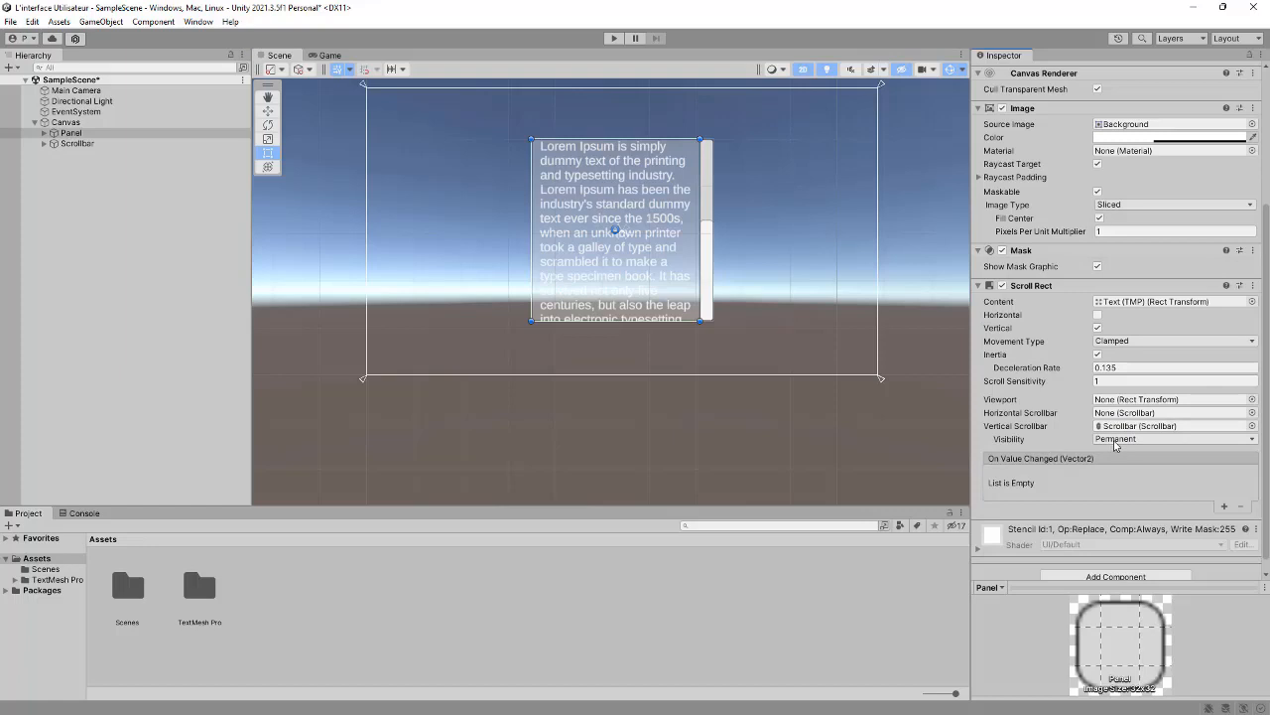
# Step: Set the Visibility of the Scroll Rect's Vertical Scrollbar to Auto Hide and test scrolling the text in Play mode
pyautogui.click(1115, 438)
pyautogui.click(1128, 470)
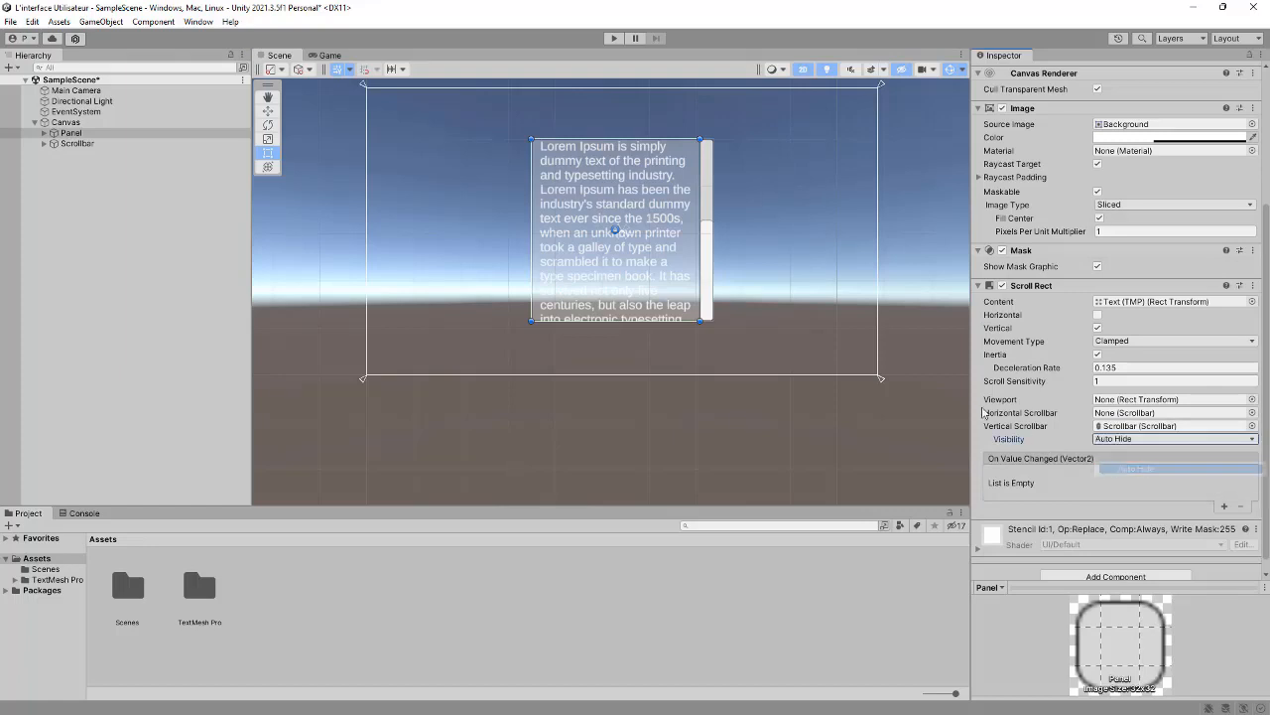
pyautogui.click(614, 37)
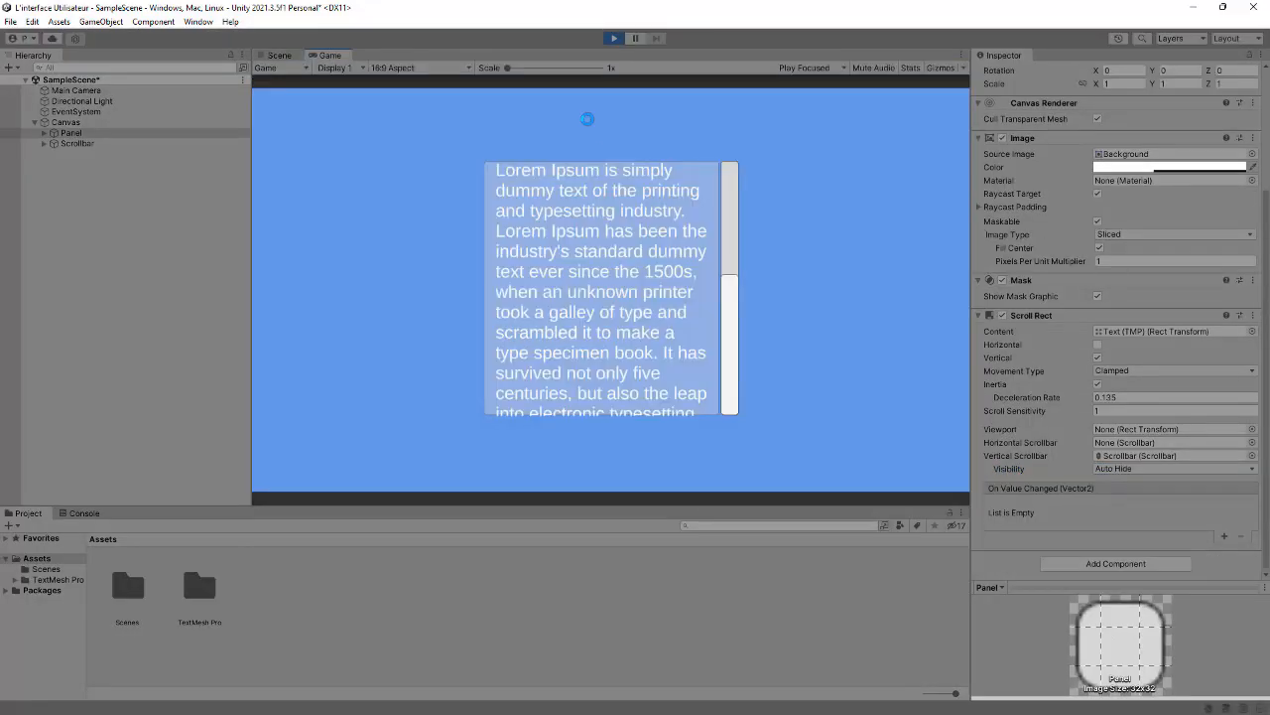
pyautogui.moveTo(735, 285); pyautogui.dragTo(641, 254)
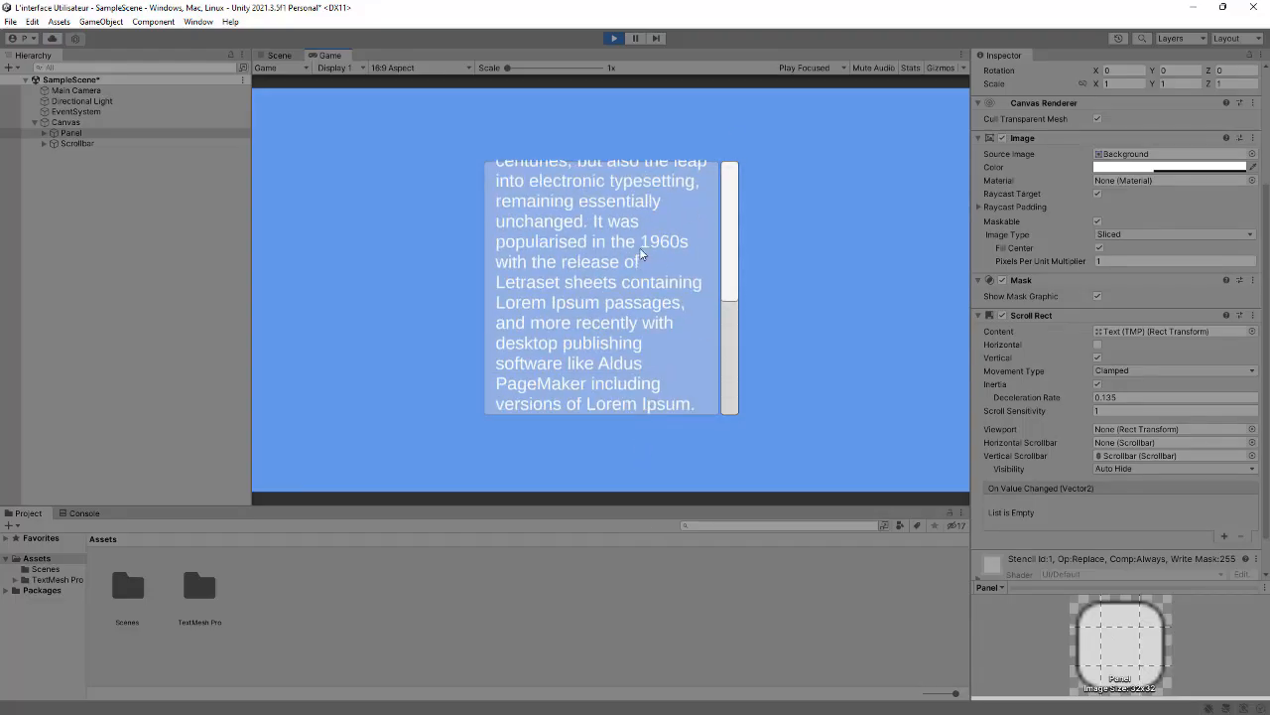
pyautogui.click(614, 39)
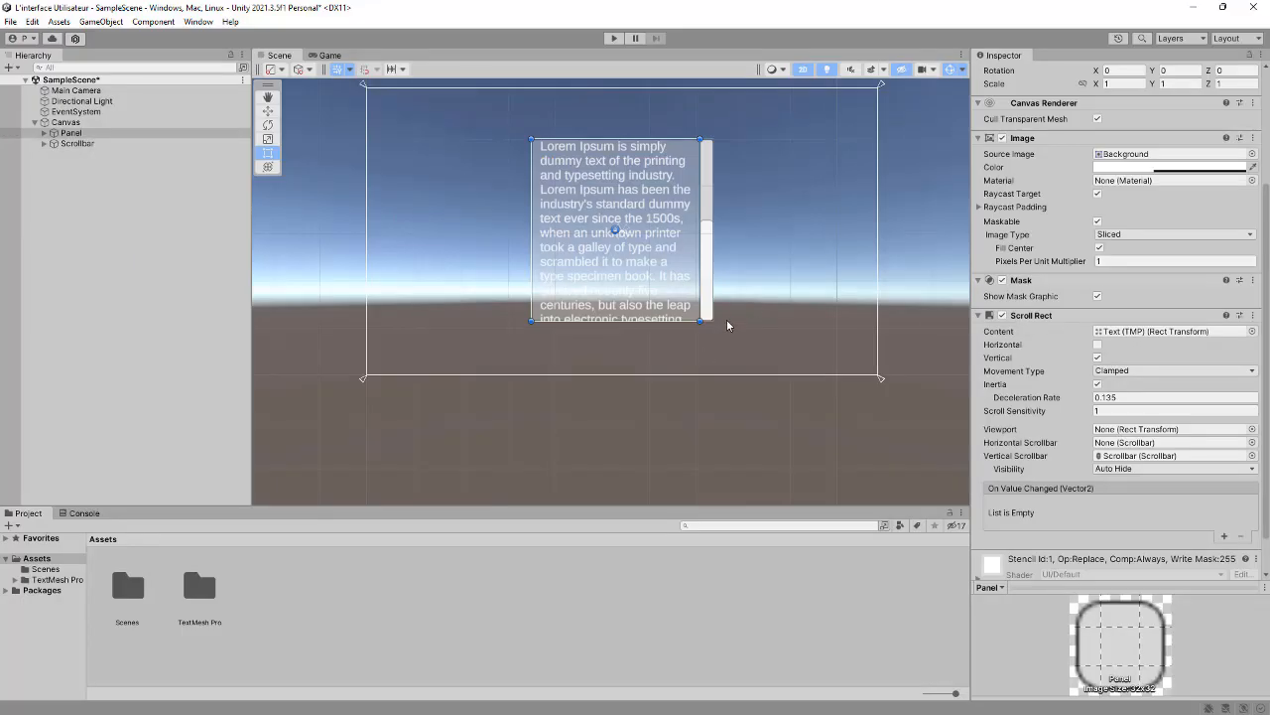
# Step: Inspect the Scrollbar component's properties while scrolling the text with its handle in Play mode
pyautogui.click(100, 143)
pyautogui.scroll(-3, 1070, 486)
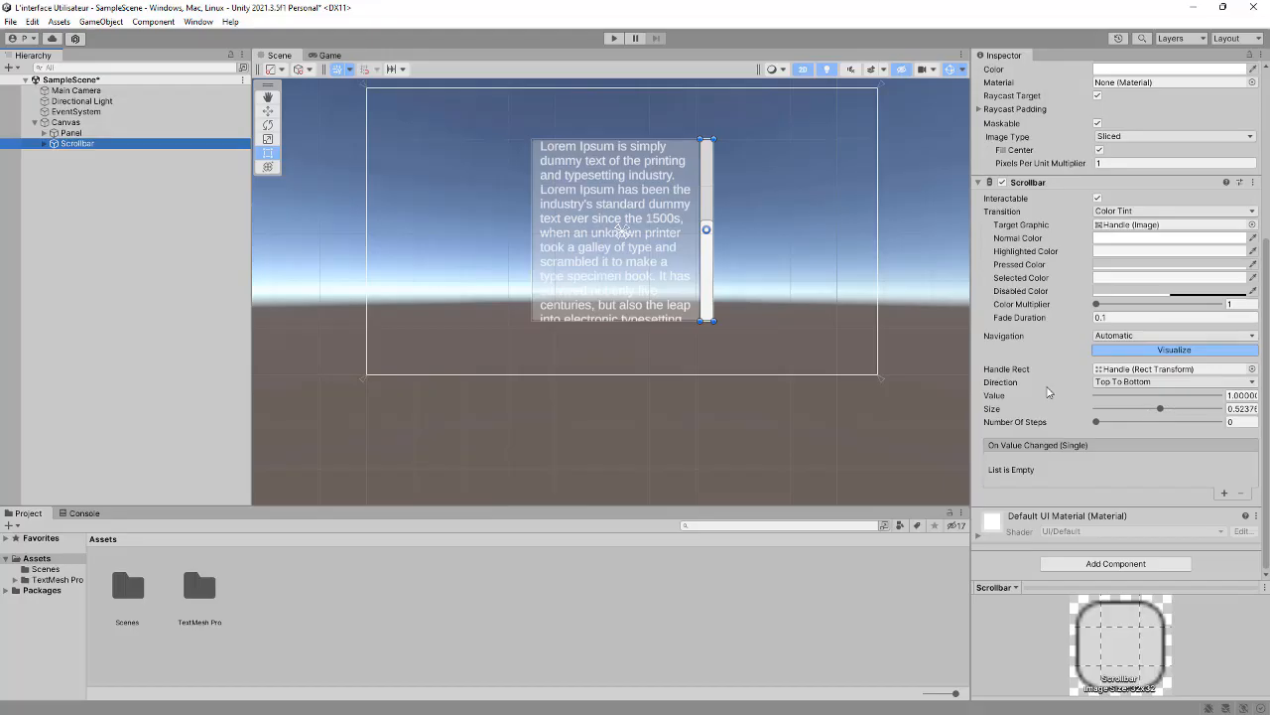
pyautogui.click(614, 37)
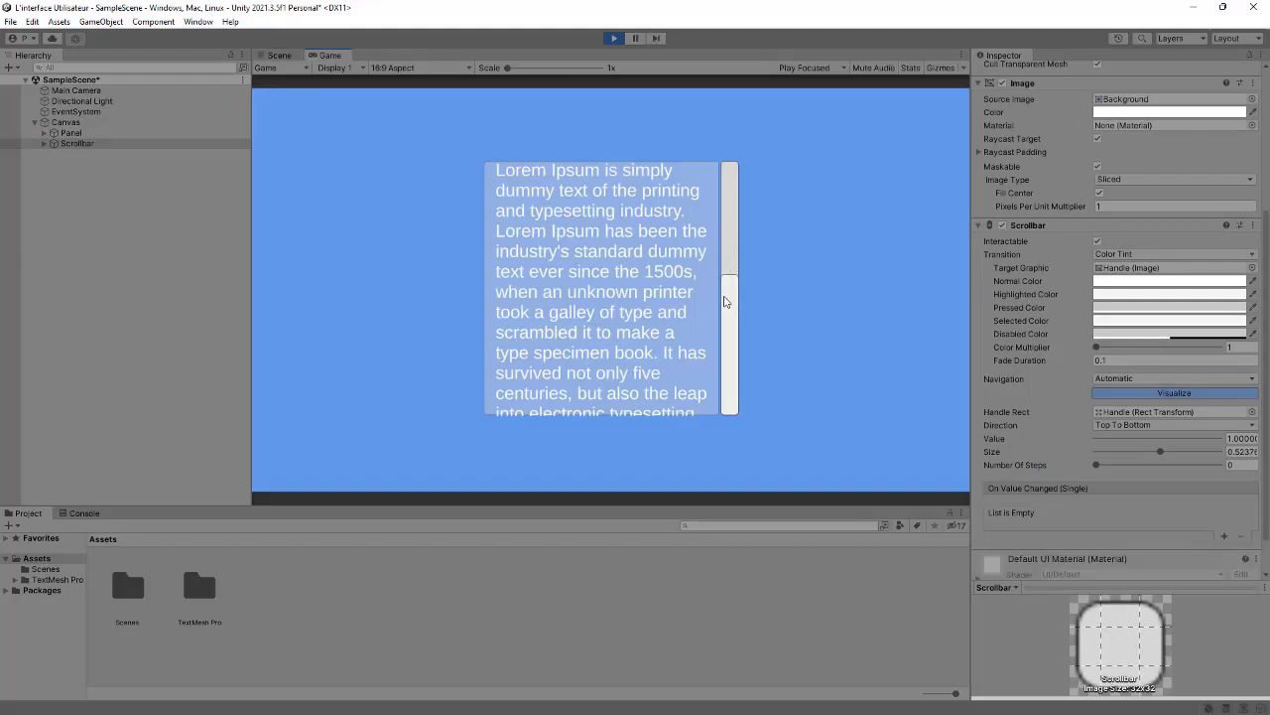
pyautogui.moveTo(724, 302); pyautogui.dragTo(709, 143)
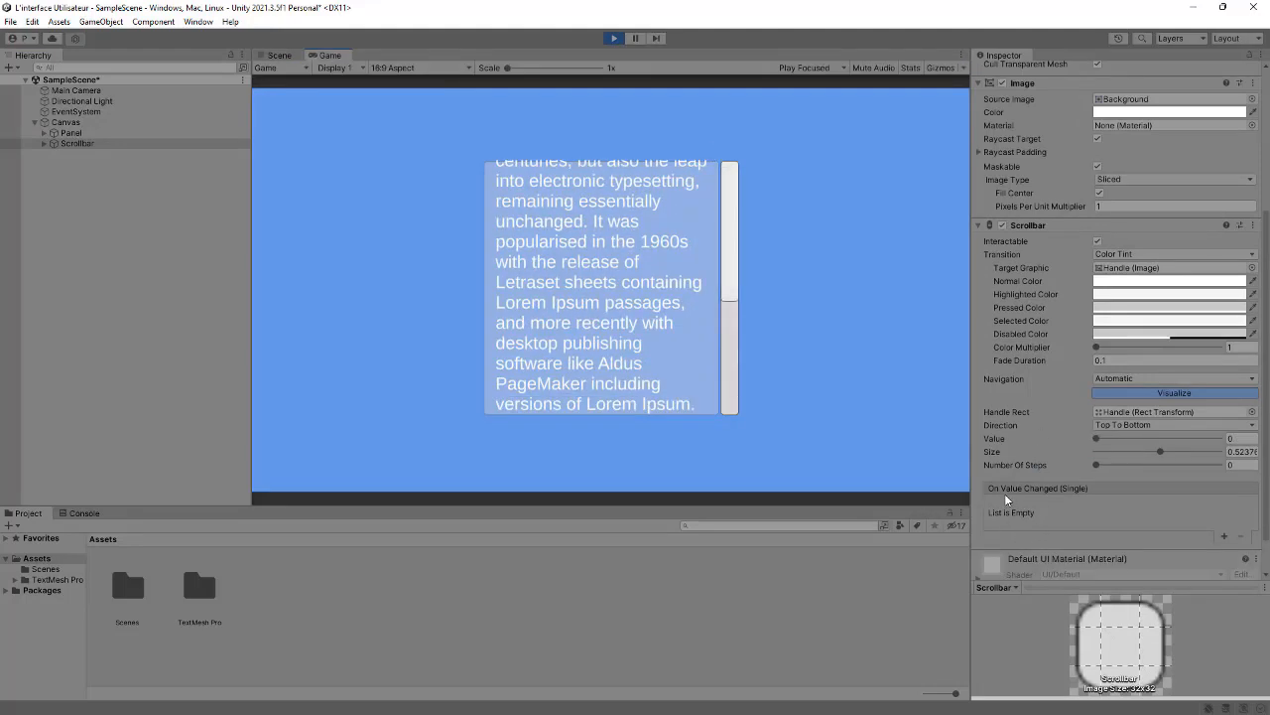
# Step: Try a Scrollbar Size of about 0.08 in Play mode and move the handle to test it
pyautogui.moveTo(726, 230)
pyautogui.mouseDown()
pyautogui.moveTo(728, 407)
pyautogui.moveTo(707, 209)
pyautogui.moveTo(732, 343)
pyautogui.moveTo(723, 223)
pyautogui.mouseUp()
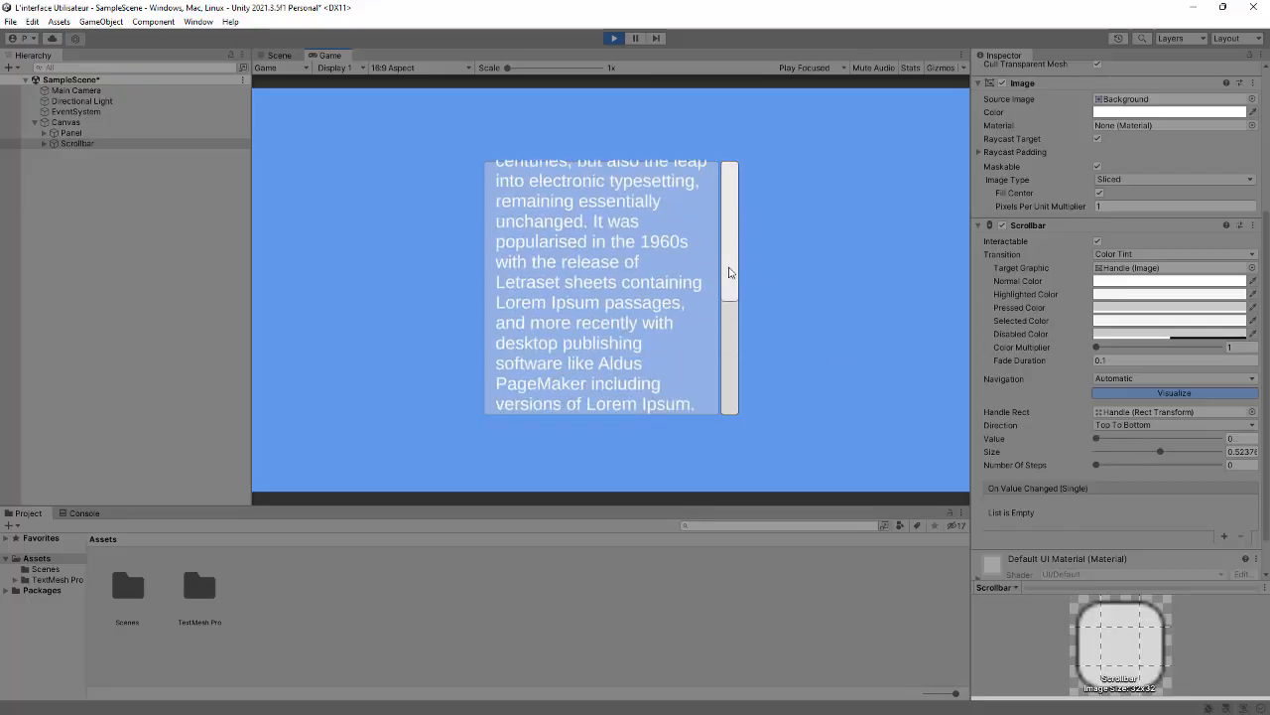
pyautogui.moveTo(1161, 452); pyautogui.dragTo(1104, 454)
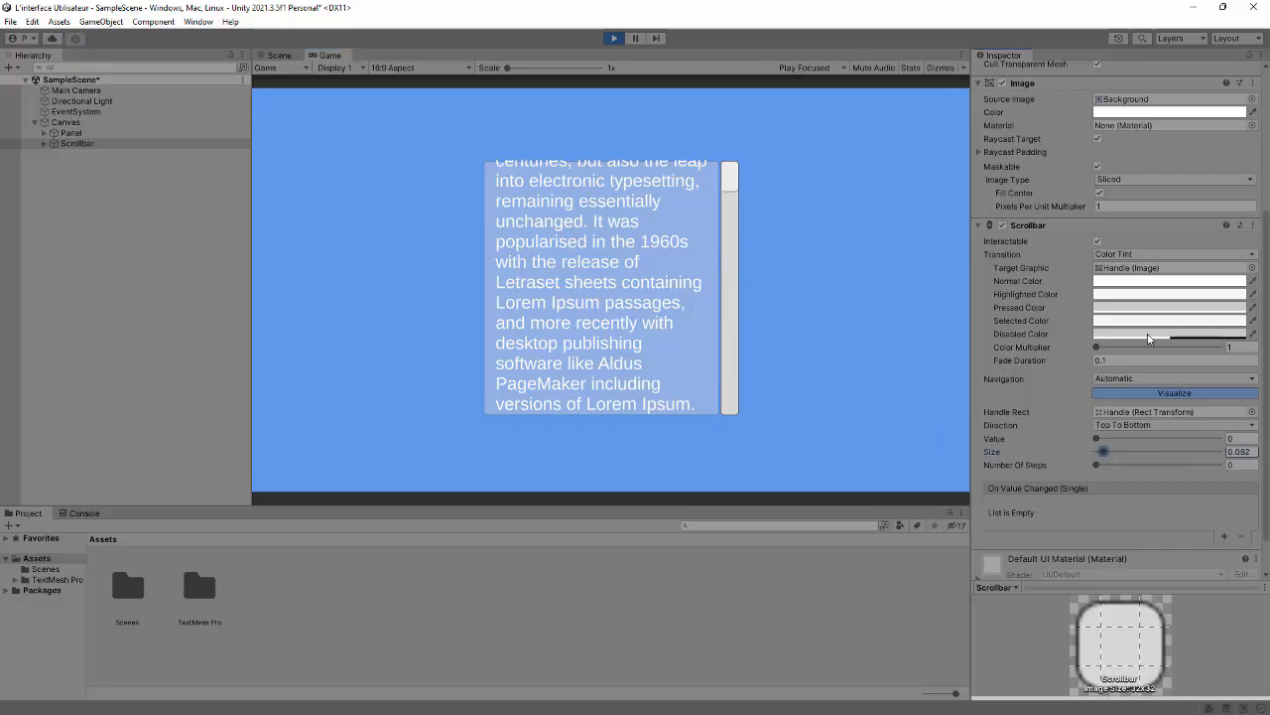
pyautogui.moveTo(731, 188); pyautogui.dragTo(728, 238)
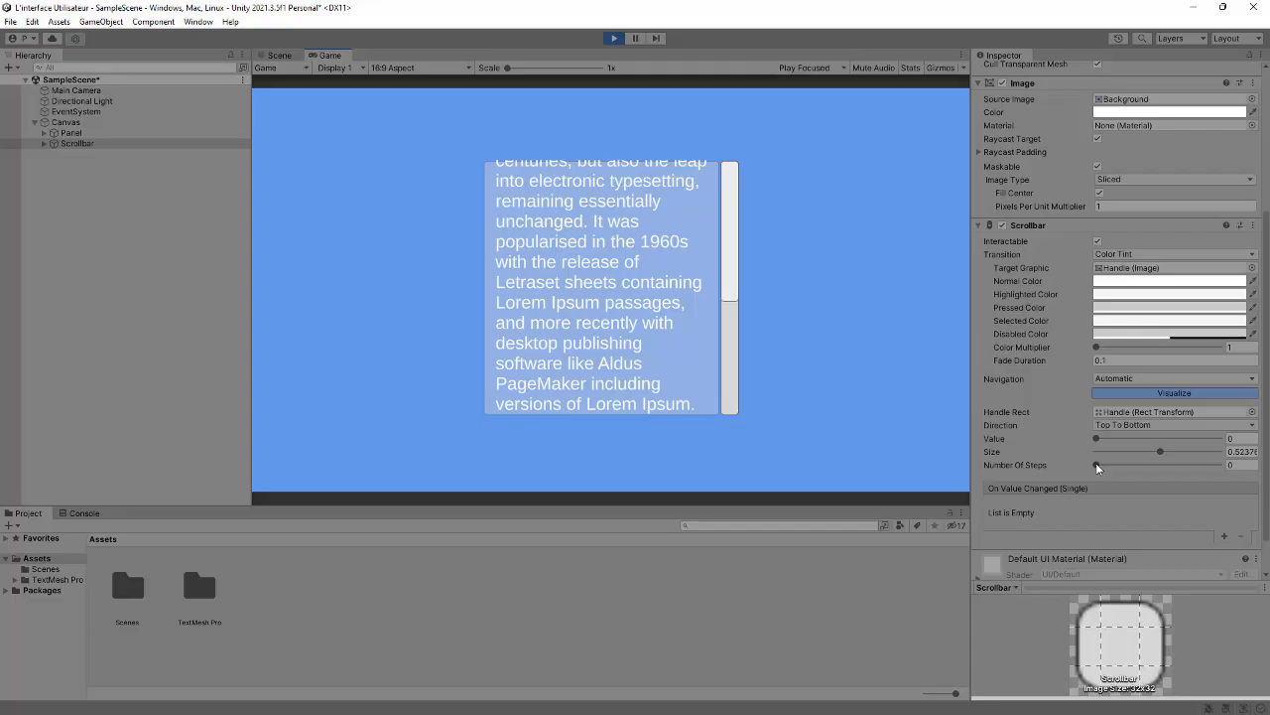
# Step: Try 5 as the Scrollbar's Number Of Steps, scroll the text over the Panel and with the handle, and exit Play mode
pyautogui.moveTo(1129, 464); pyautogui.dragTo(1153, 464)
pyautogui.scroll(1, 597, 248)
pyautogui.scroll(2, 592, 298)
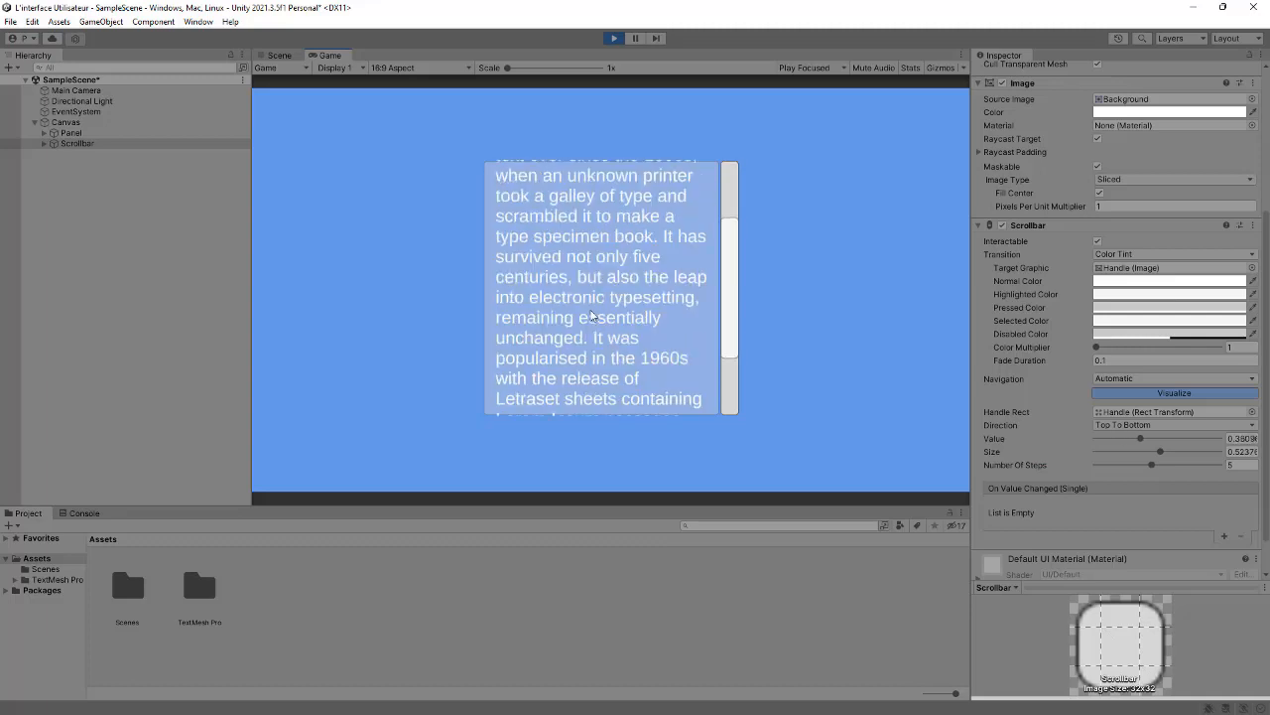
pyautogui.scroll(1, 587, 422)
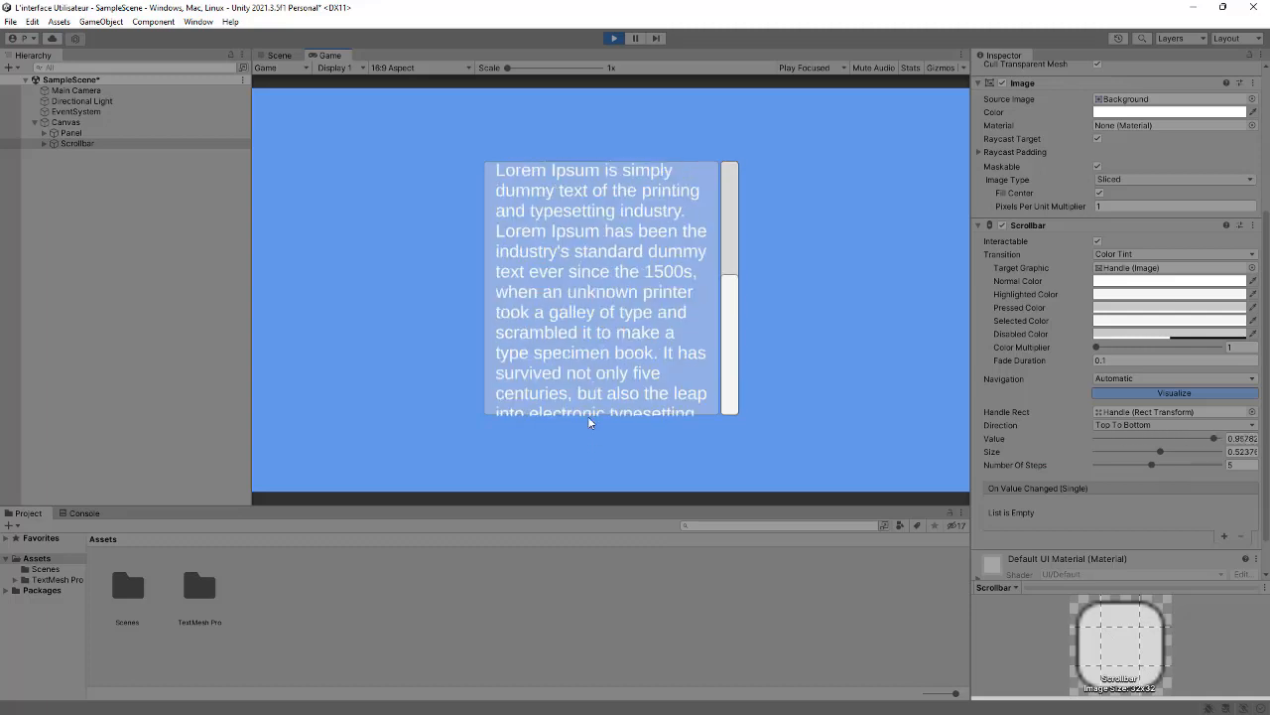
pyautogui.scroll(-3, 588, 415)
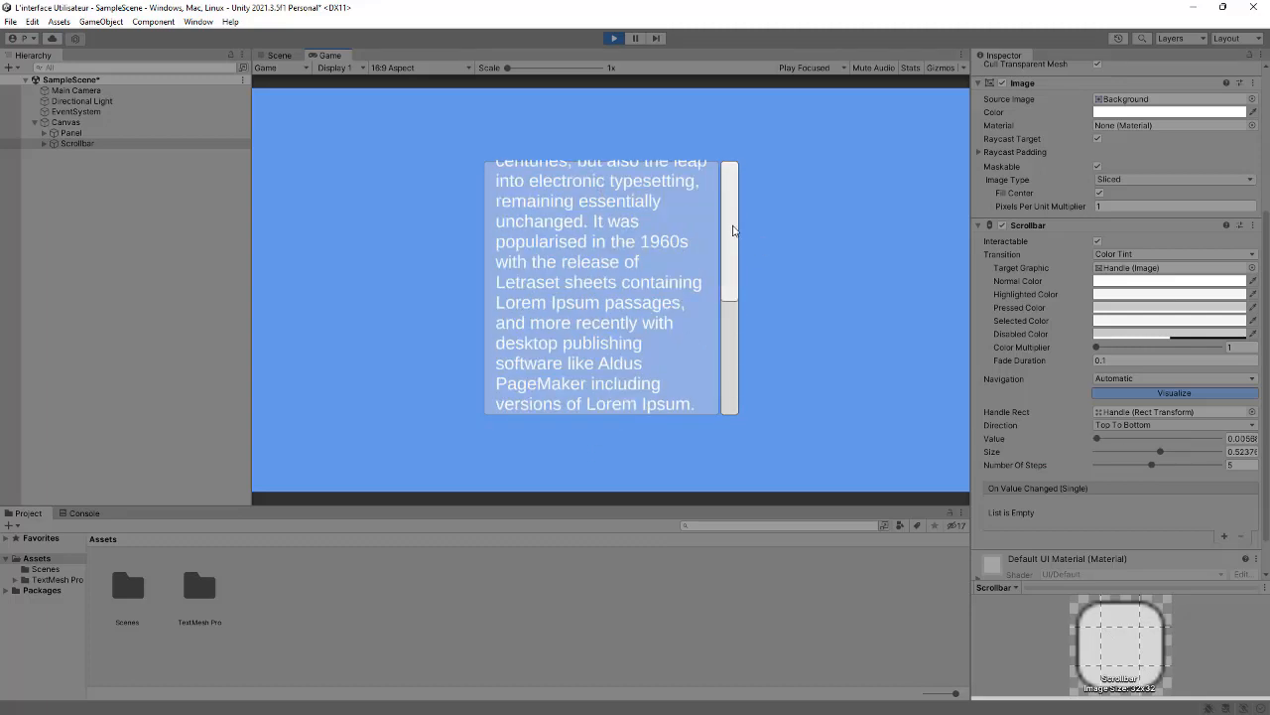
pyautogui.moveTo(732, 227)
pyautogui.mouseDown()
pyautogui.moveTo(730, 329)
pyautogui.moveTo(732, 214)
pyautogui.mouseUp()
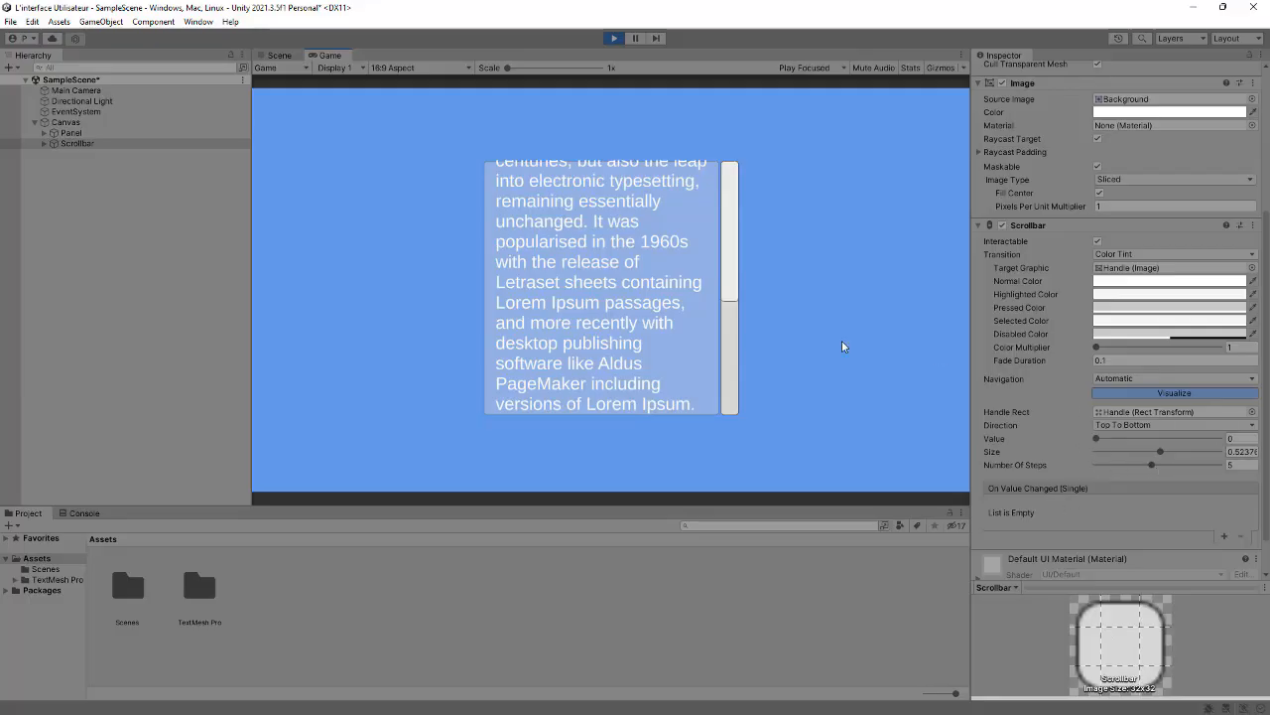
pyautogui.moveTo(731, 231); pyautogui.dragTo(737, 202)
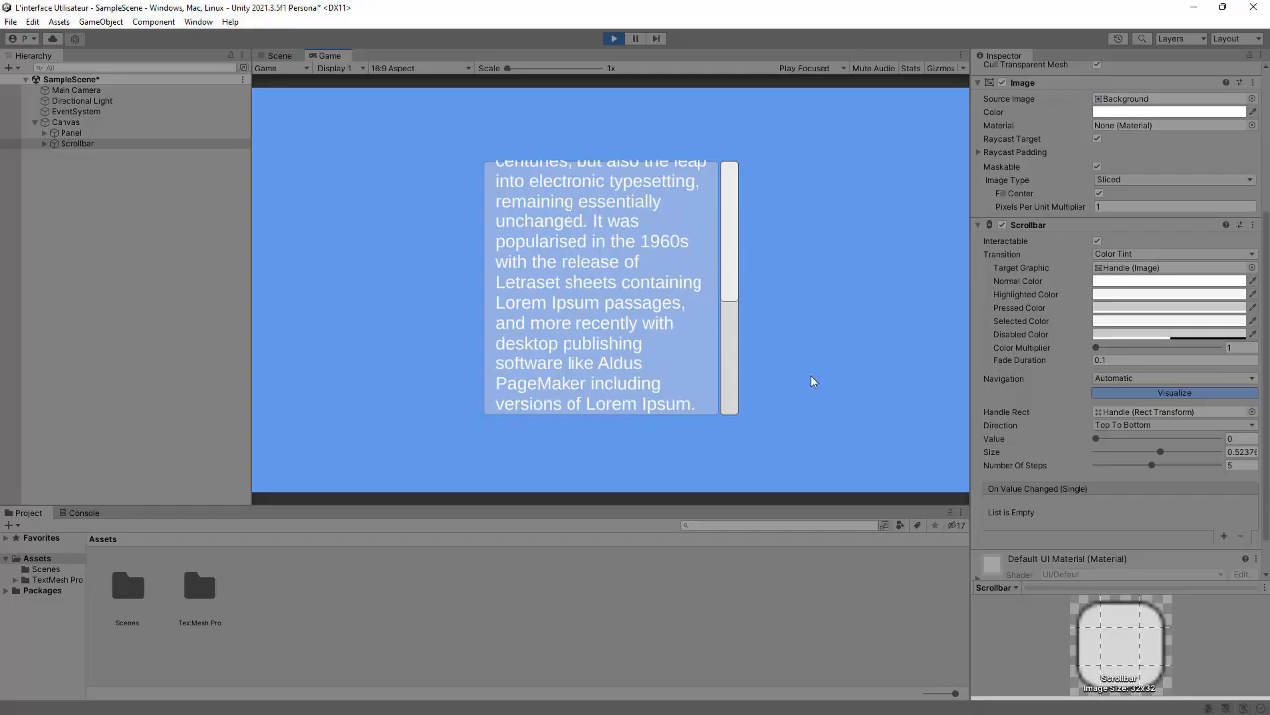
pyautogui.click(615, 36)
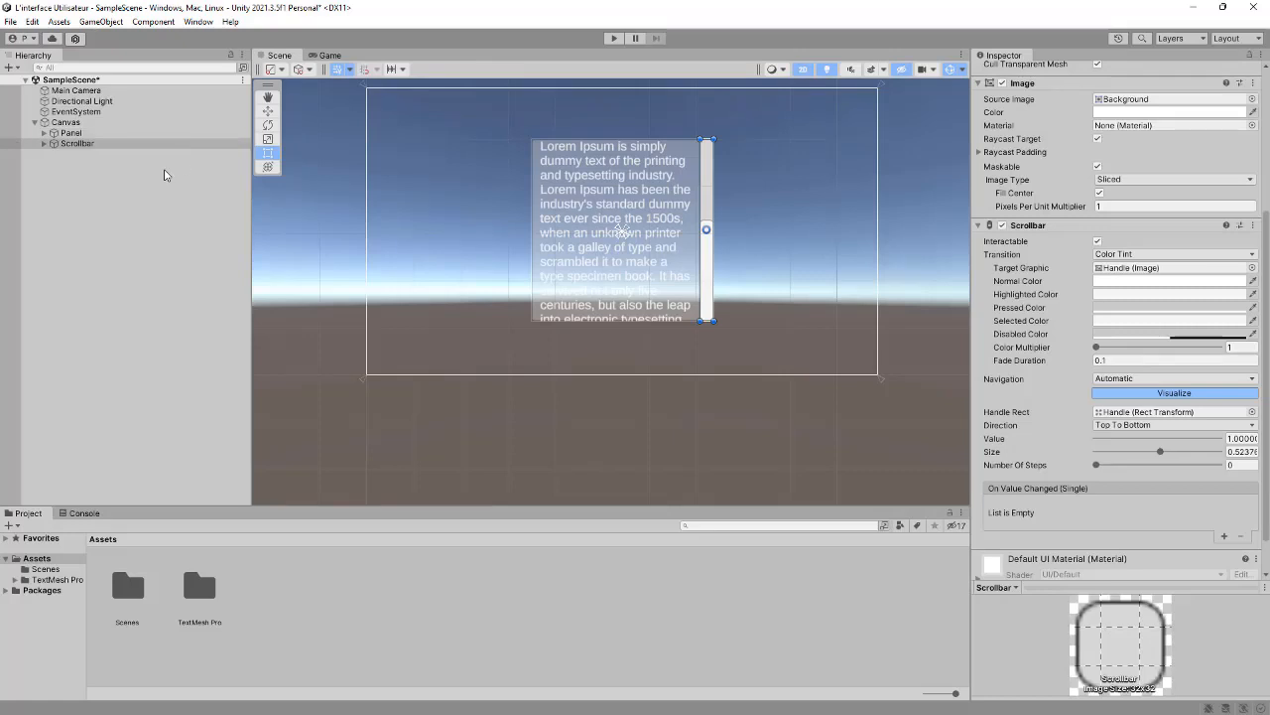
# Step: Try opaque red as the Panel's Image color and settle on a pale, nearly transparent color with an alpha of about 0.05
pyautogui.click(76, 135)
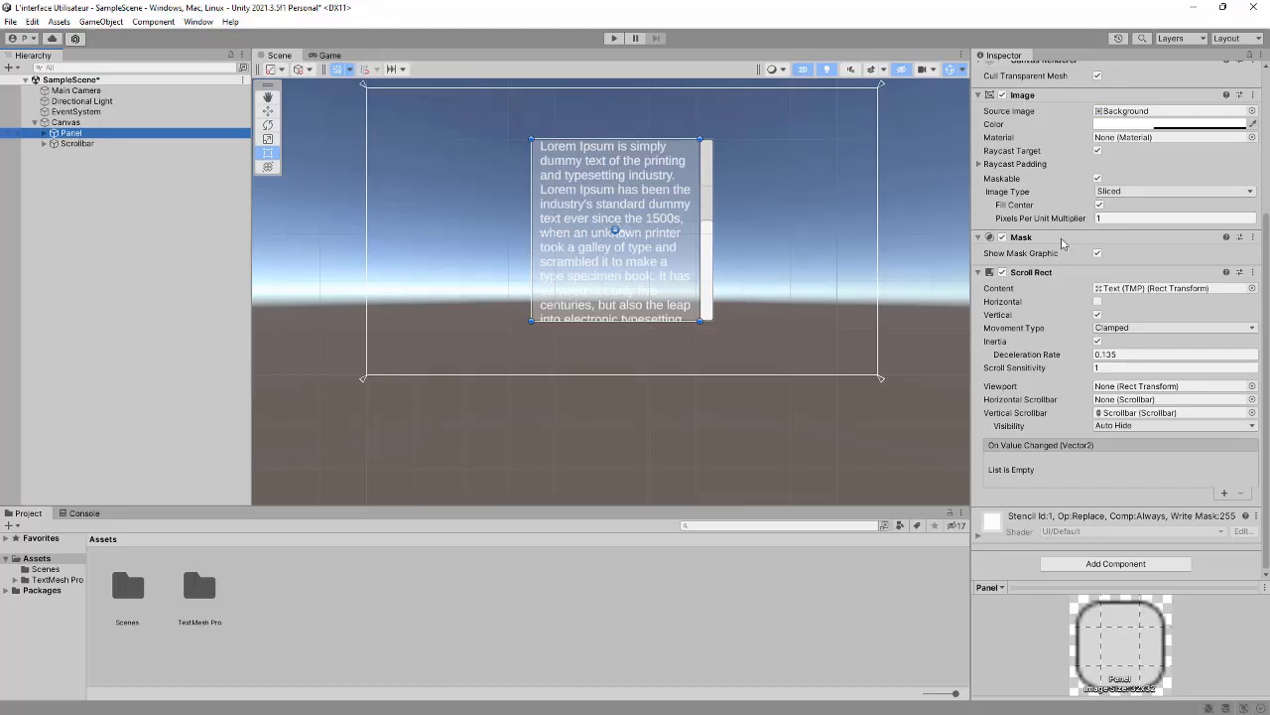
pyautogui.scroll(4, 1022, 283)
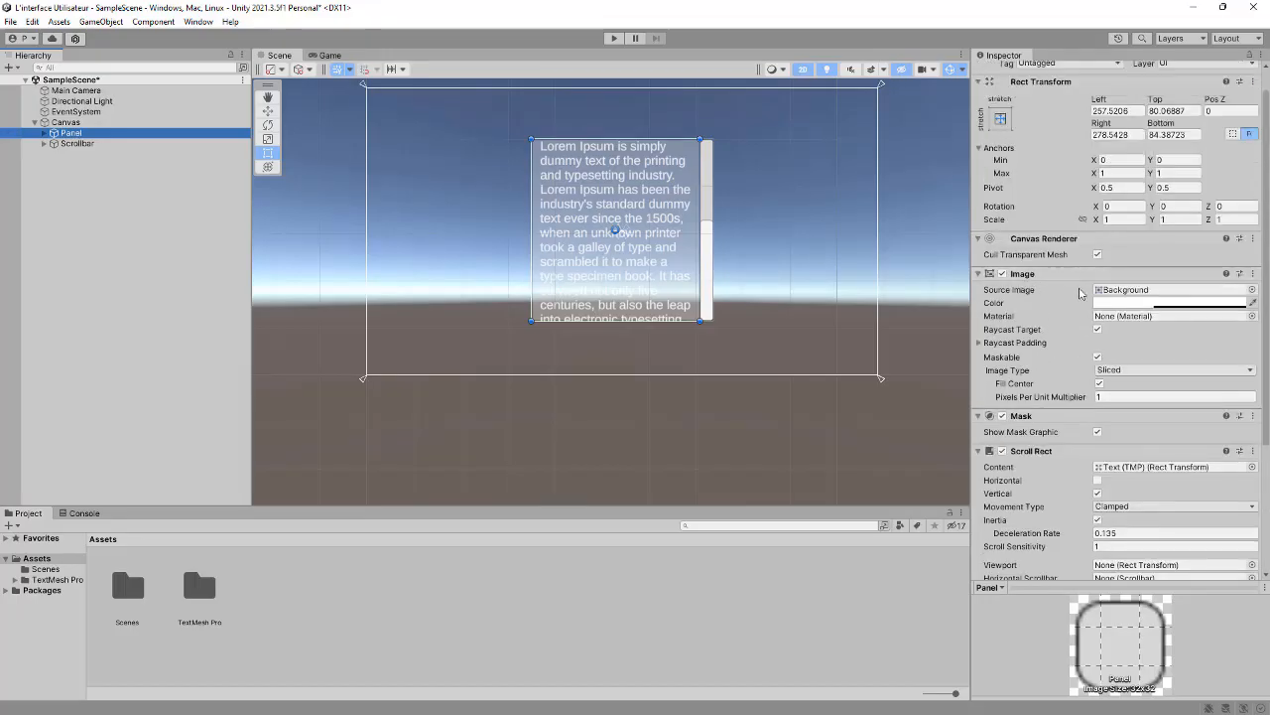
pyautogui.click(1137, 303)
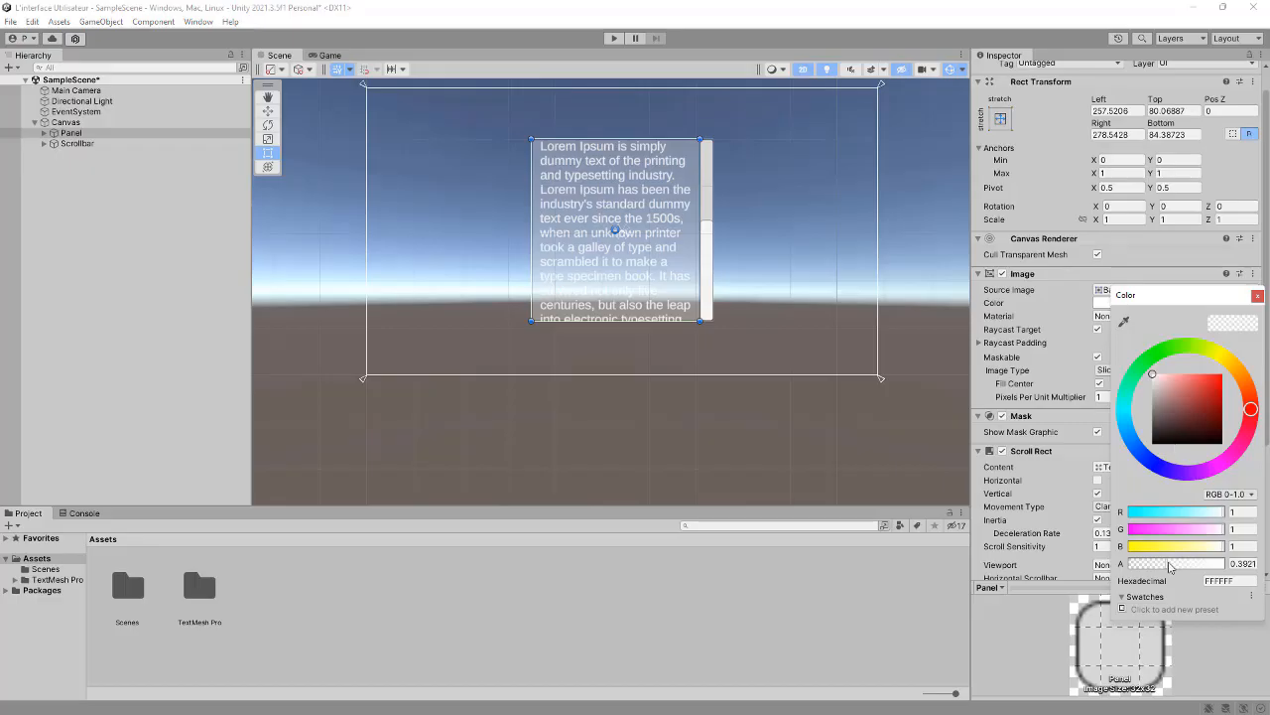
pyautogui.moveTo(1168, 564); pyautogui.dragTo(1267, 578)
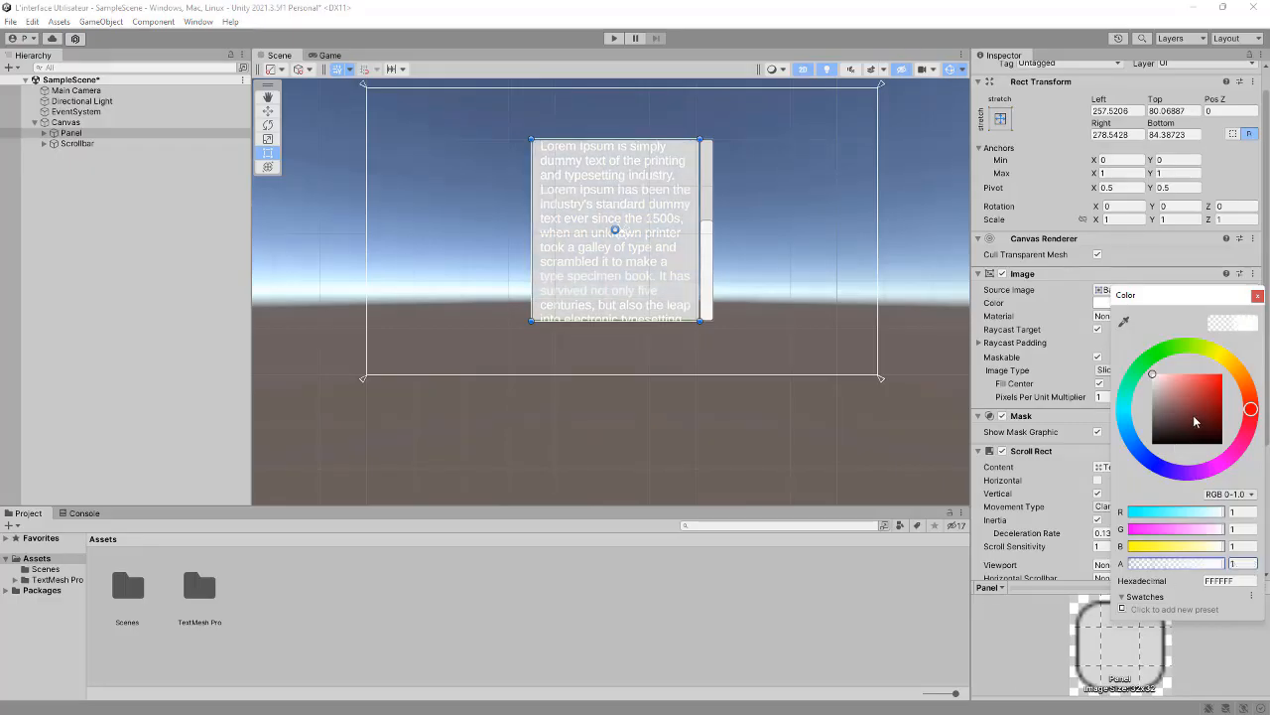
pyautogui.moveTo(1191, 406); pyautogui.dragTo(1235, 361)
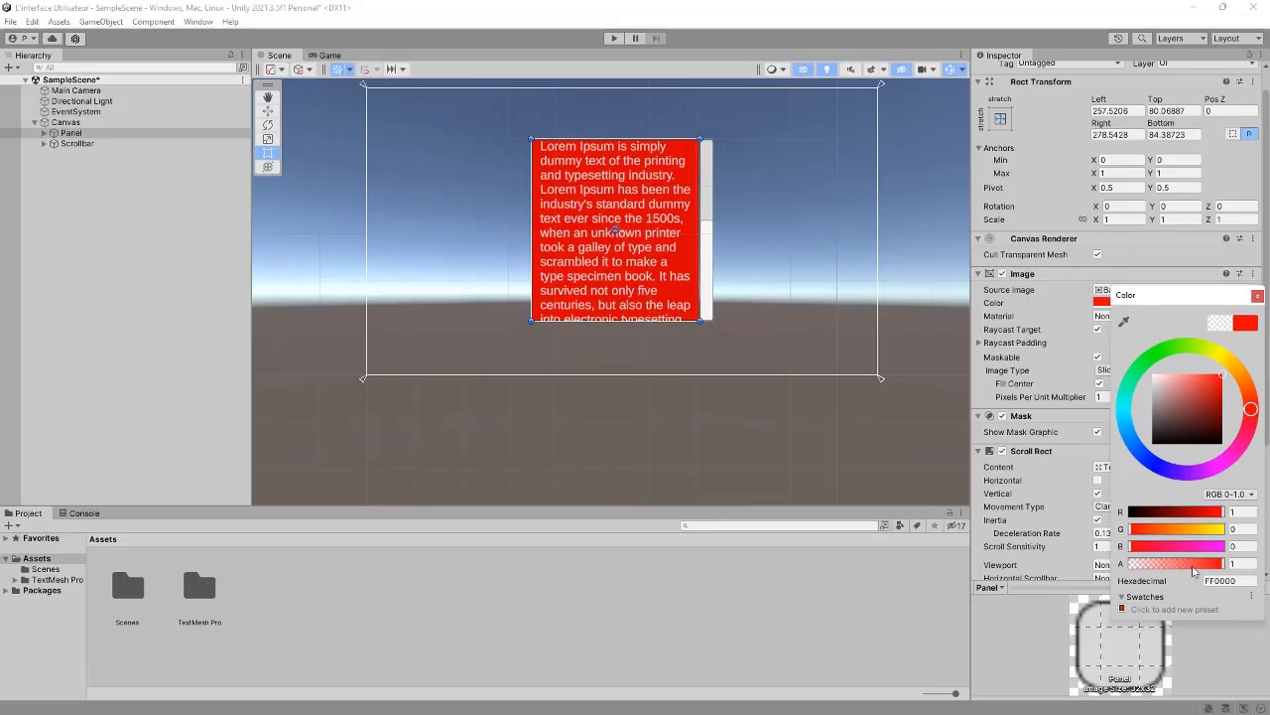
pyautogui.moveTo(1194, 568); pyautogui.dragTo(1062, 568)
pyautogui.moveTo(1139, 567)
pyautogui.mouseDown()
pyautogui.moveTo(1154, 568)
pyautogui.moveTo(1135, 571)
pyautogui.mouseUp()
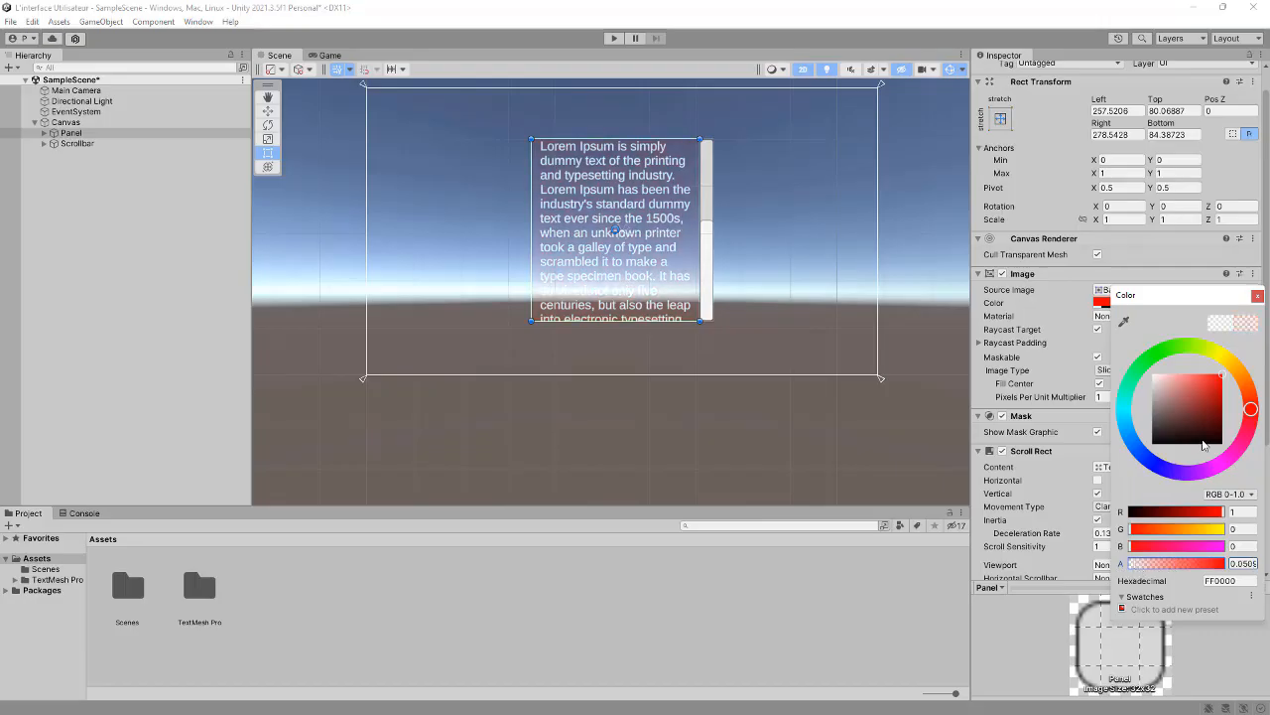
pyautogui.click(1168, 390)
pyautogui.click(1257, 296)
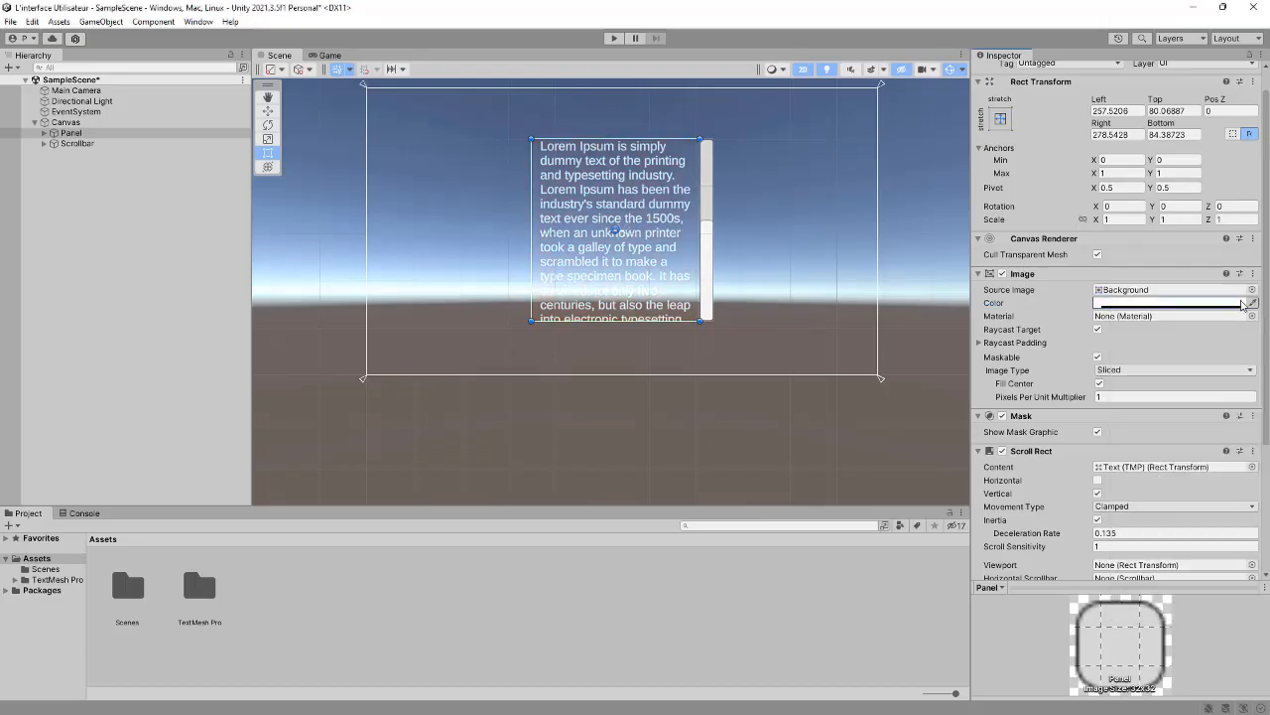
# Step: Test the scrollbar against the nearly transparent Panel in Play mode and review the Panel's Scroll Rect settings
pyautogui.click(614, 38)
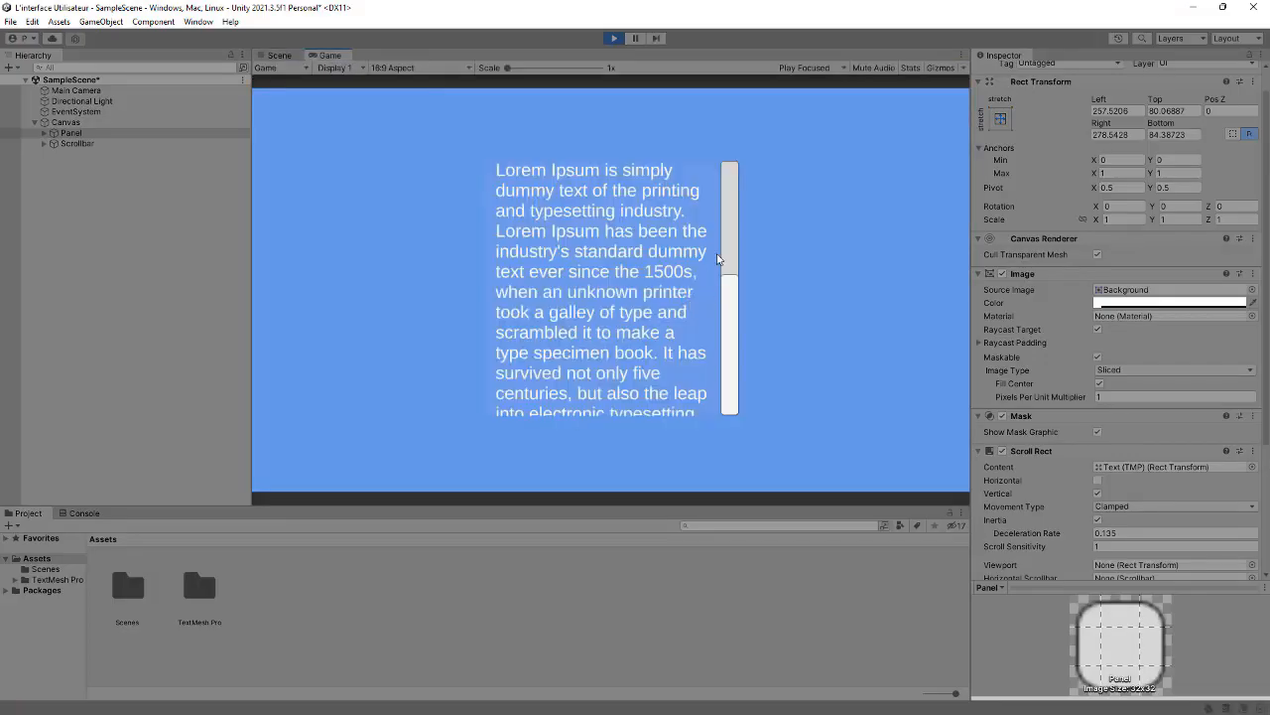
pyautogui.moveTo(718, 259)
pyautogui.mouseDown()
pyautogui.moveTo(725, 401)
pyautogui.moveTo(739, 290)
pyautogui.moveTo(728, 253)
pyautogui.mouseUp()
pyautogui.moveTo(730, 348); pyautogui.dragTo(732, 187)
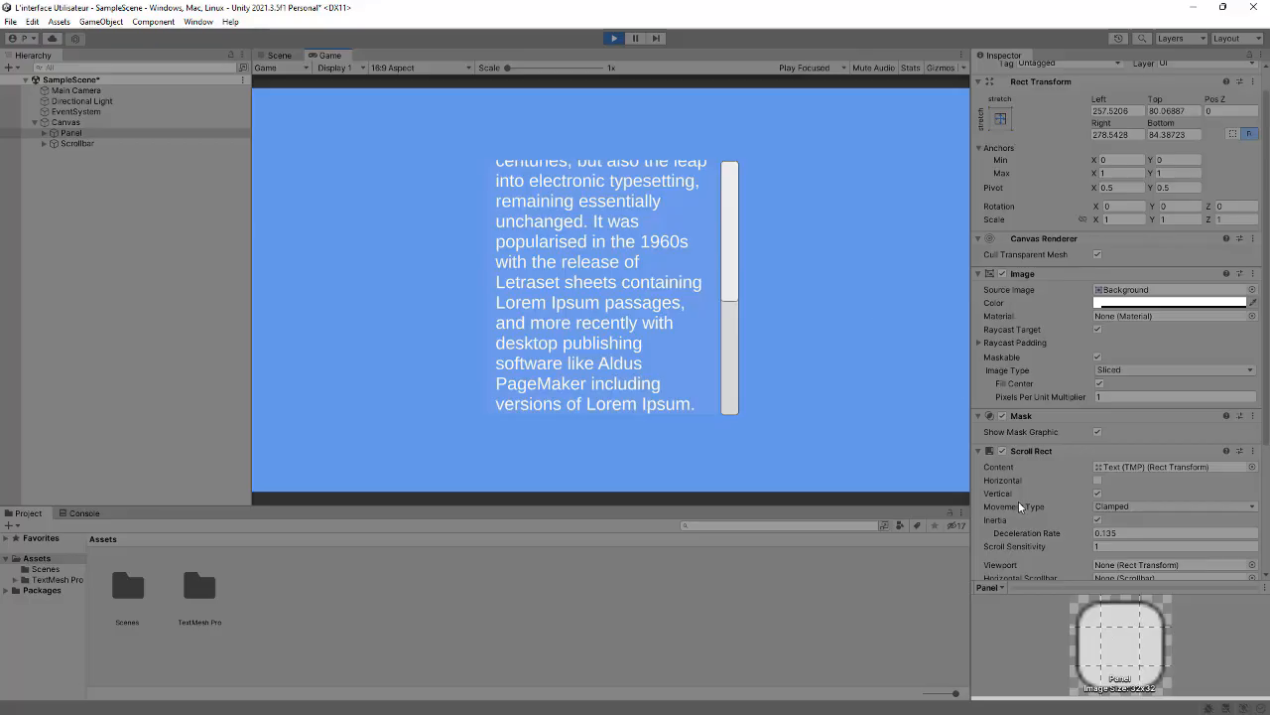
pyautogui.scroll(-3, 1018, 501)
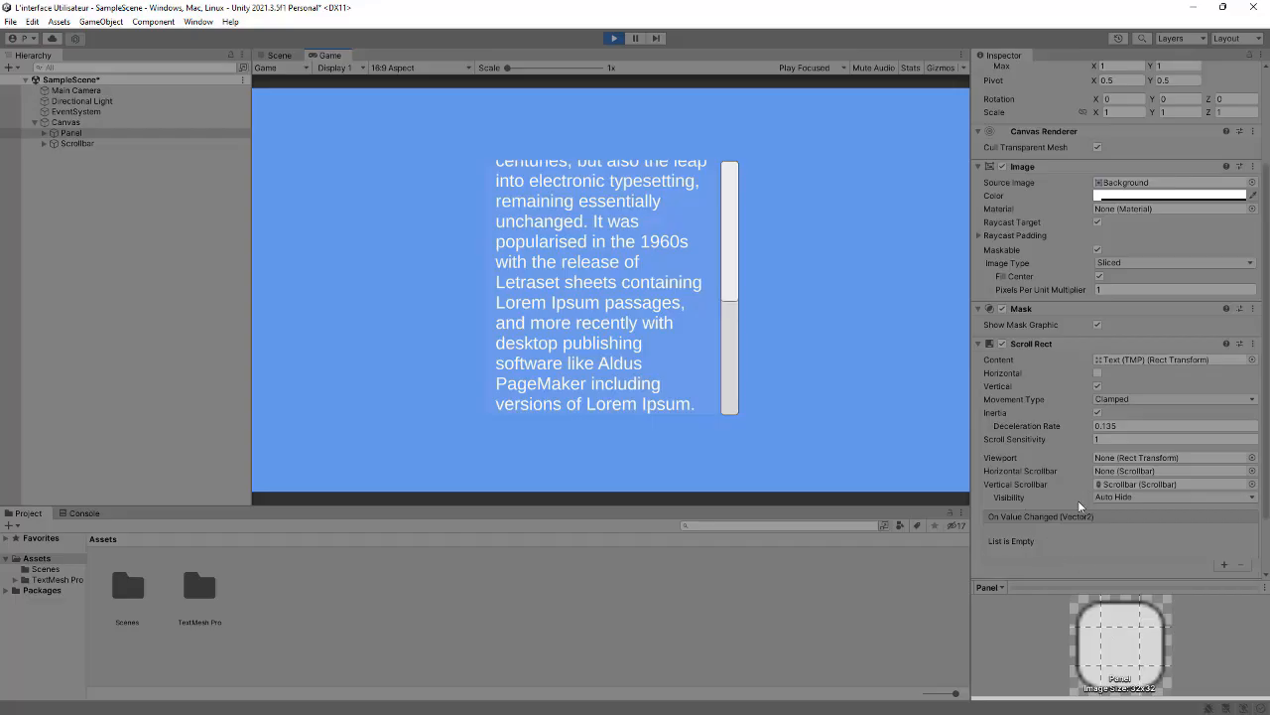